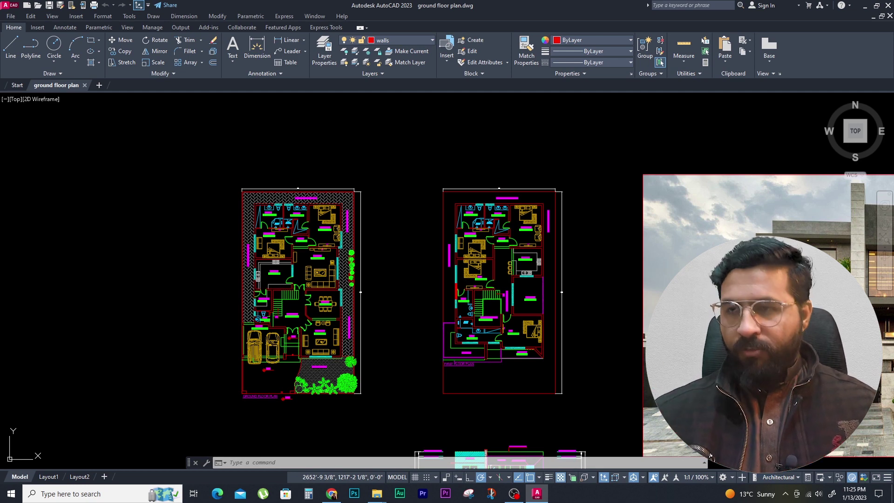
# - Start a plot to DWG To PDF.pc3 on ISO expand A4 paper
pyautogui.hotkey('ctrl', 'p')
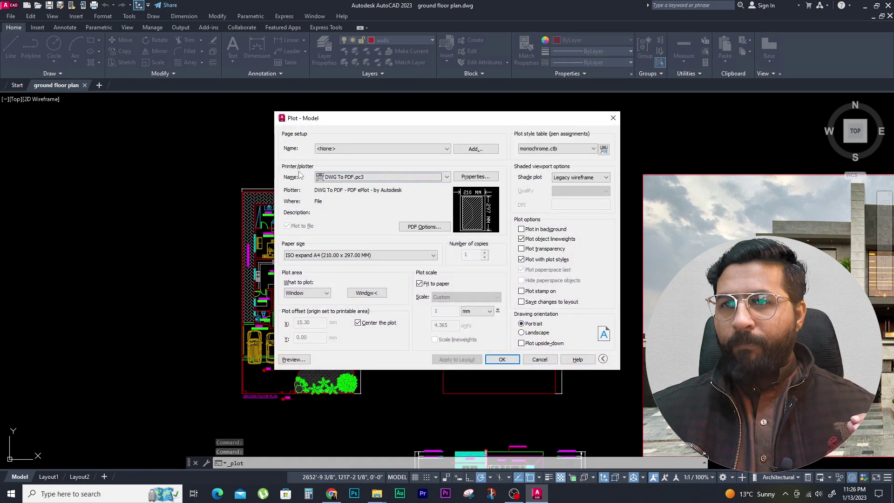
pyautogui.click(376, 180)
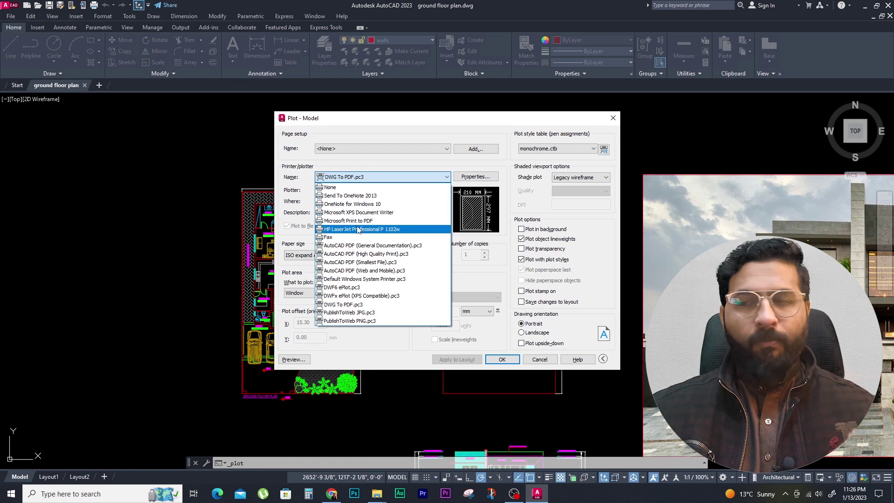
pyautogui.click(355, 306)
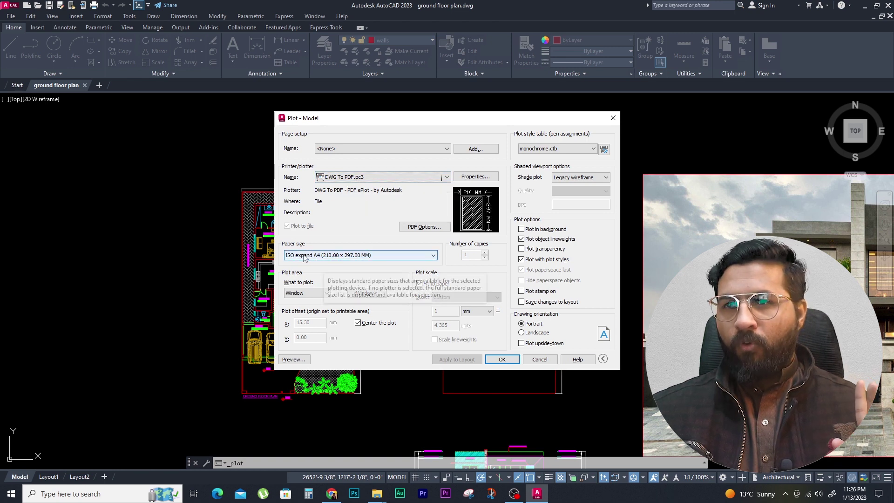
pyautogui.click(384, 256)
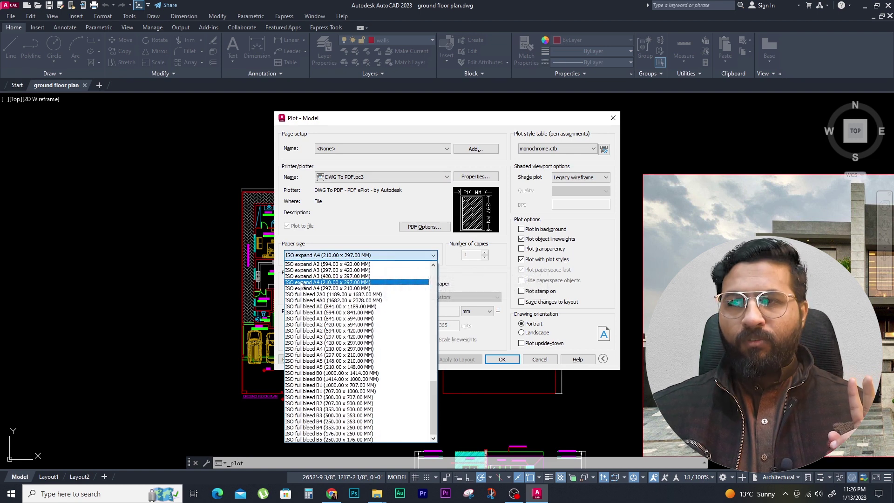
pyautogui.click(323, 282)
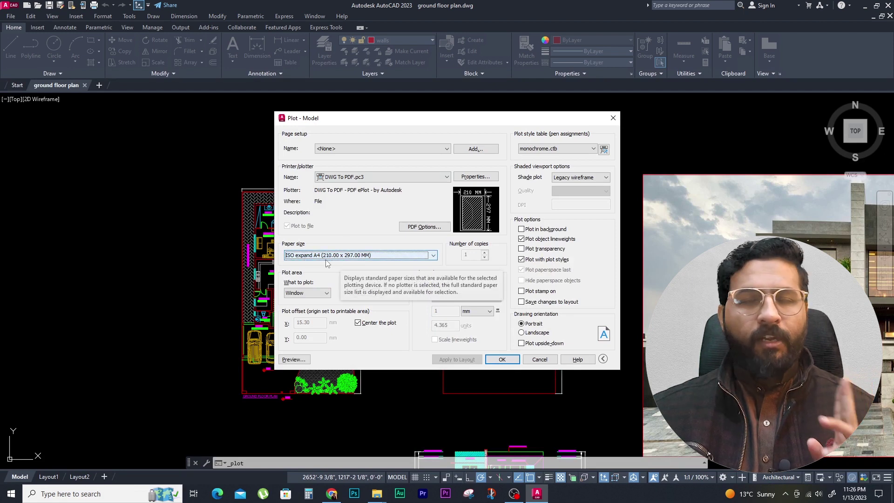
# - Set What to plot to Window
pyautogui.click(320, 296)
pyautogui.click(312, 303)
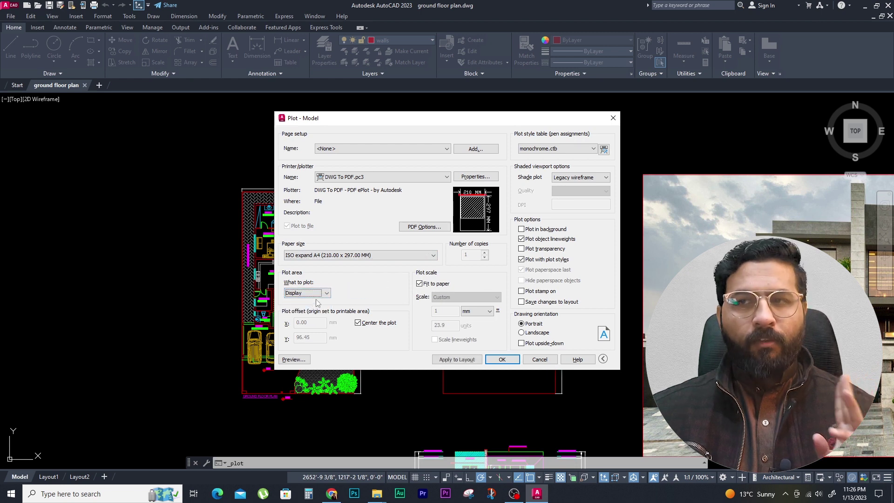
pyautogui.click(320, 293)
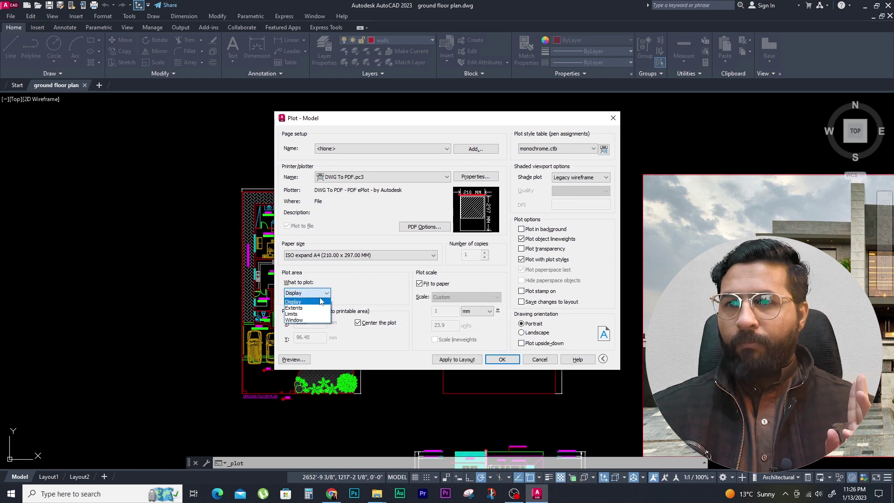
pyautogui.click(298, 321)
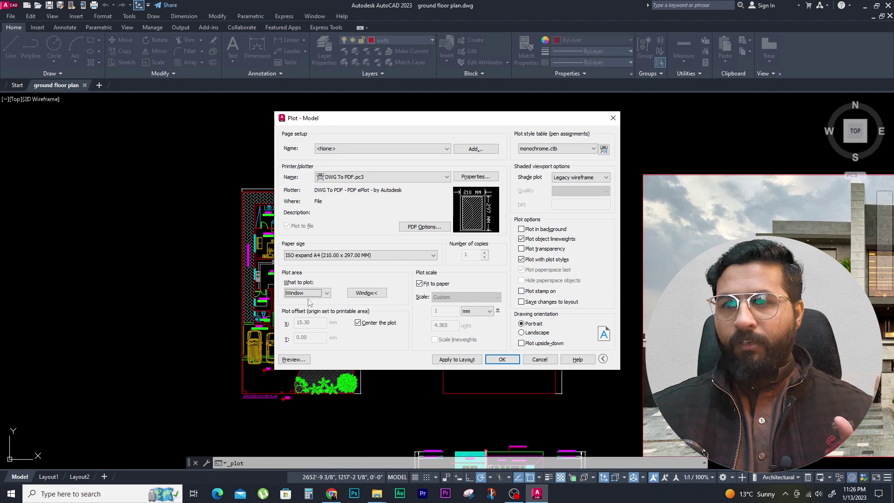
# - Pick a plot window around the right-hand floor plan
pyautogui.click(351, 293)
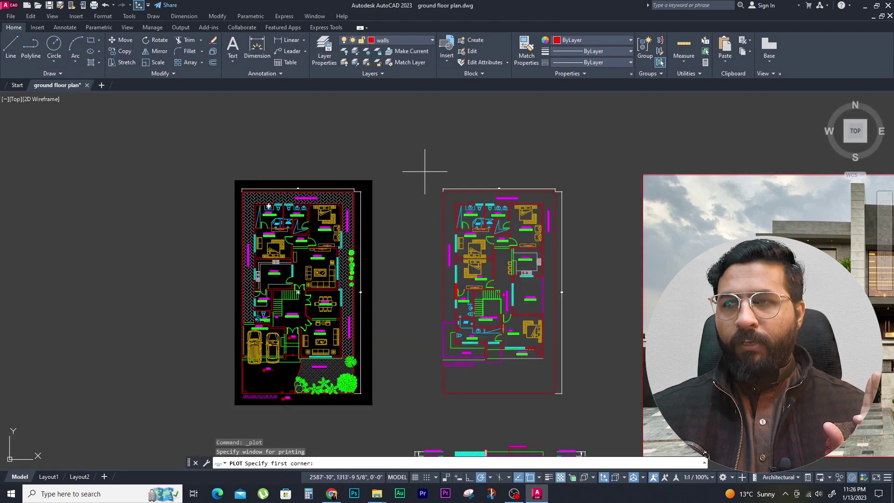
pyautogui.click(435, 177)
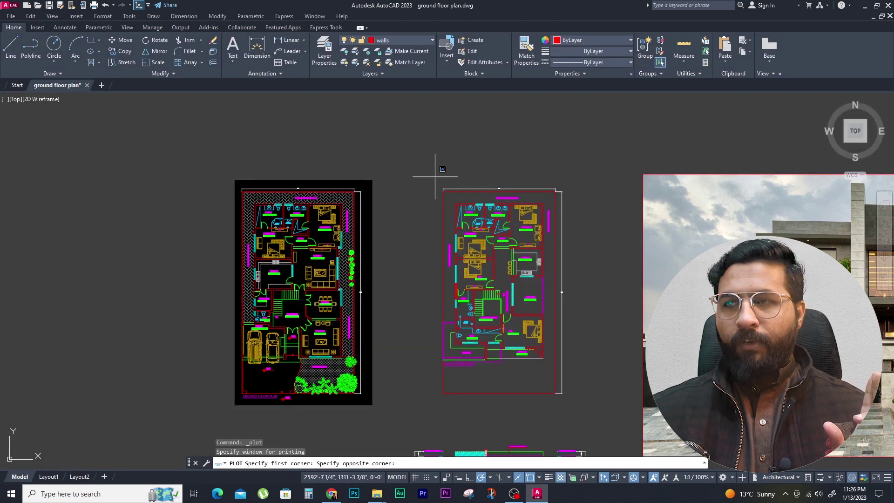
pyautogui.click(572, 402)
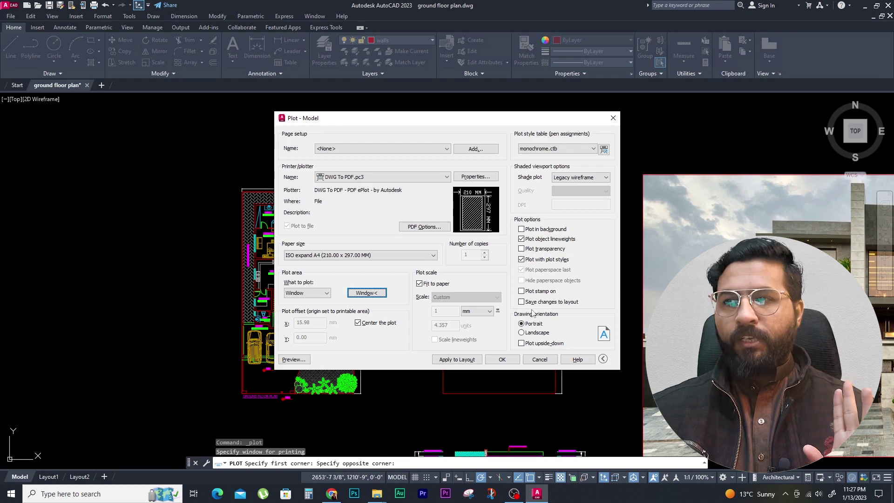
# - Assign the monochrome.ctb plot style table to all layouts
pyautogui.click(557, 150)
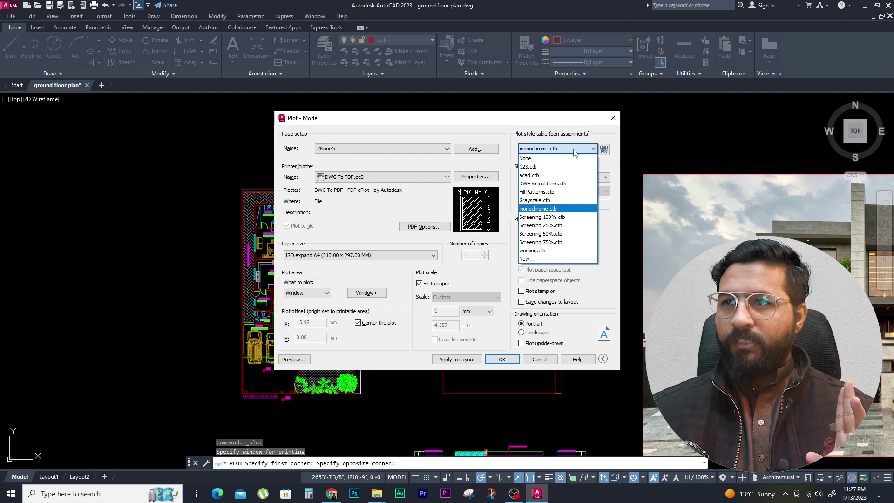
pyautogui.click(560, 211)
pyautogui.click(454, 267)
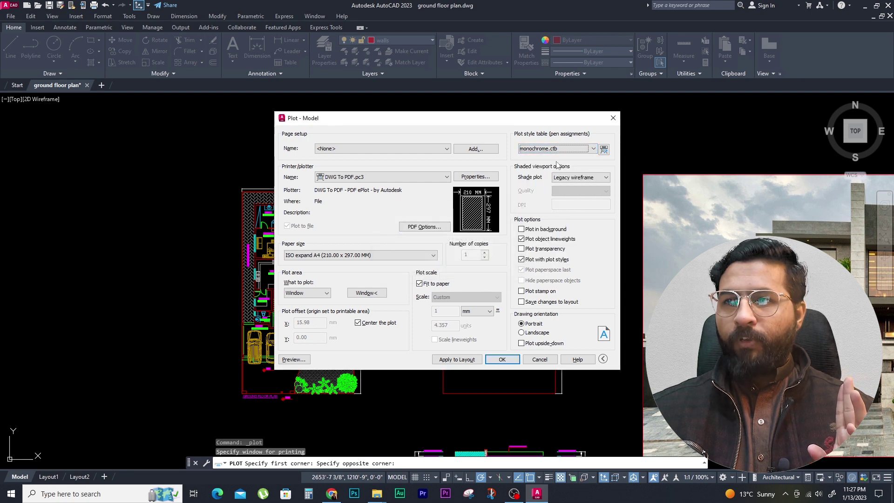
# - Preview the monochrome plot, then close the preview
pyautogui.click(290, 362)
pyautogui.scroll(5, 439, 238)
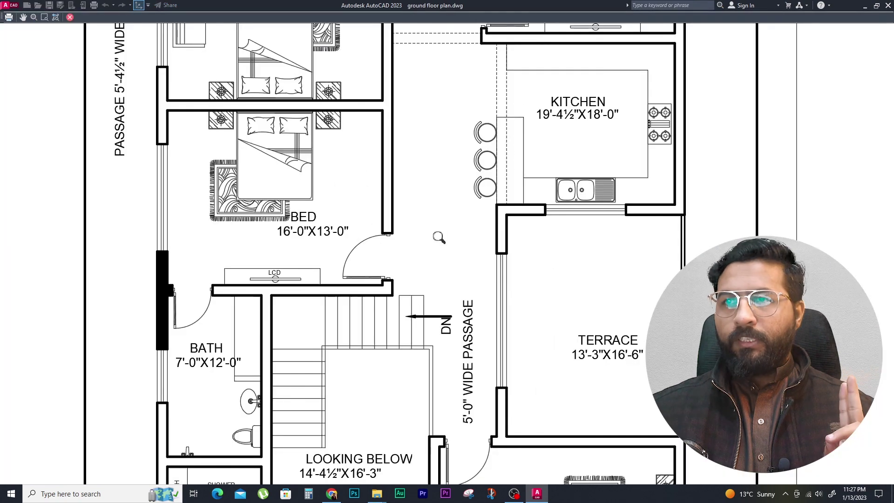
pyautogui.rightClick(410, 229)
pyautogui.click(438, 211)
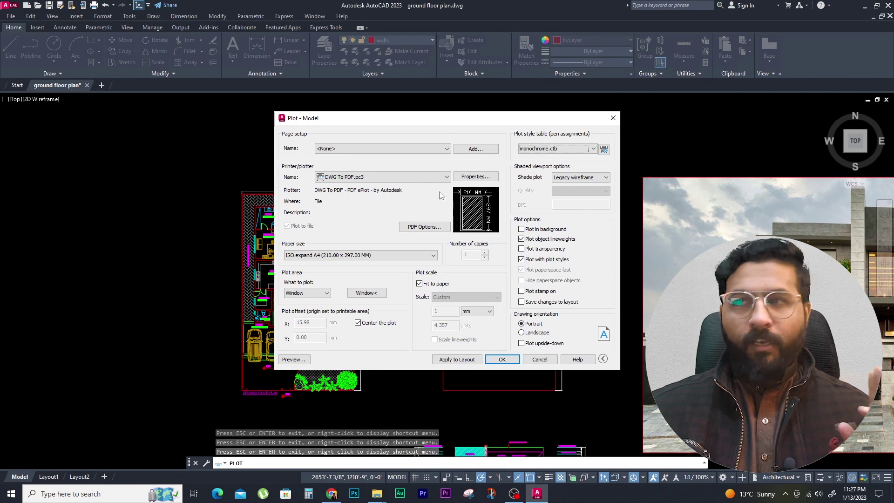
# - Switch the plot style table to acad.ctb for all layouts and preview the colour plot
pyautogui.click(593, 149)
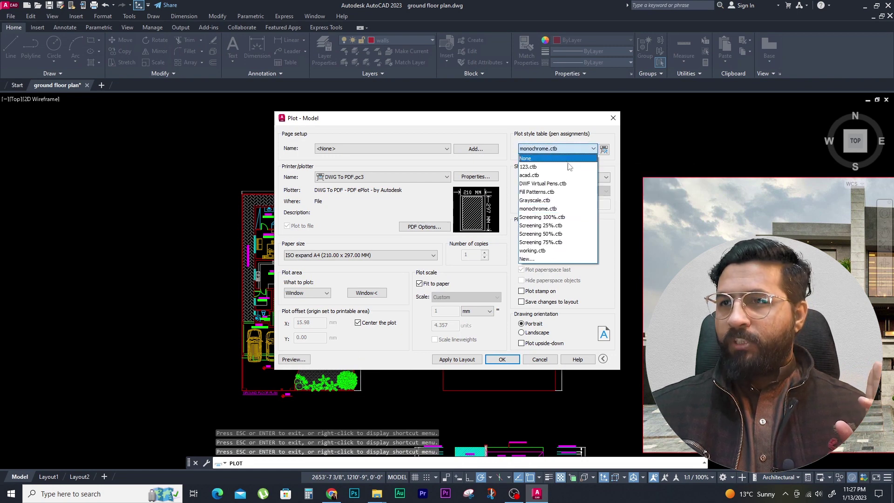
pyautogui.click(561, 175)
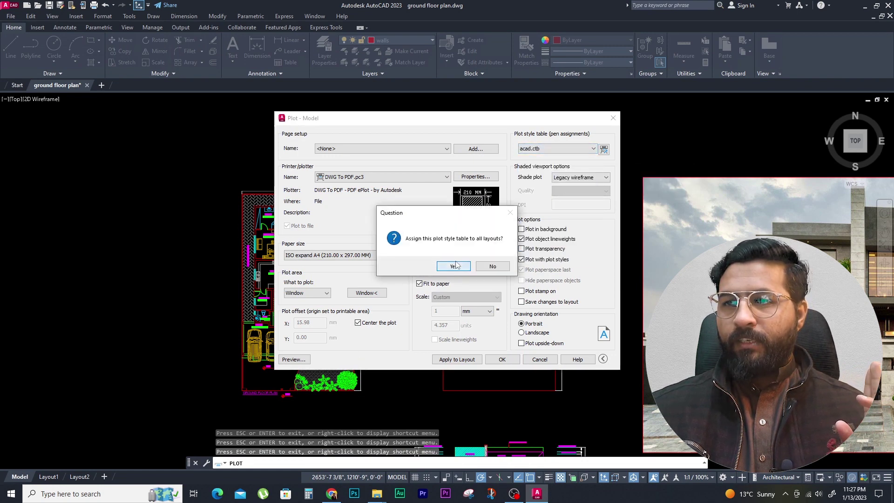
pyautogui.click(455, 266)
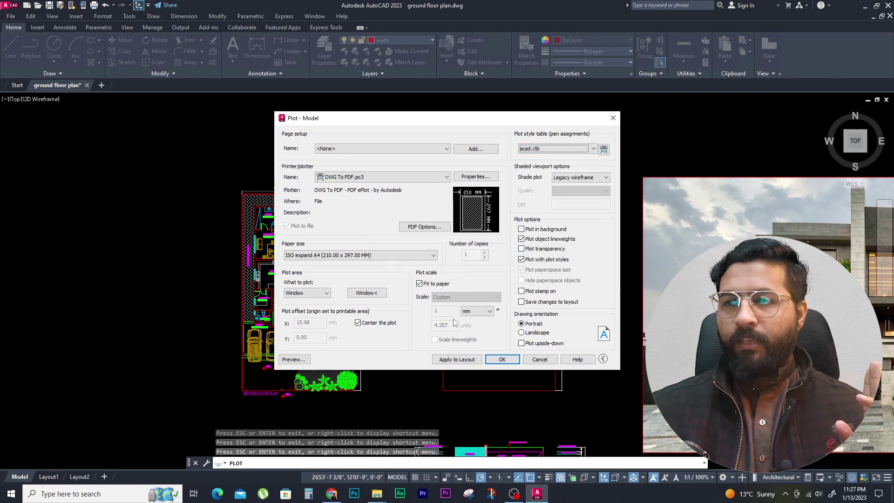
pyautogui.click(286, 359)
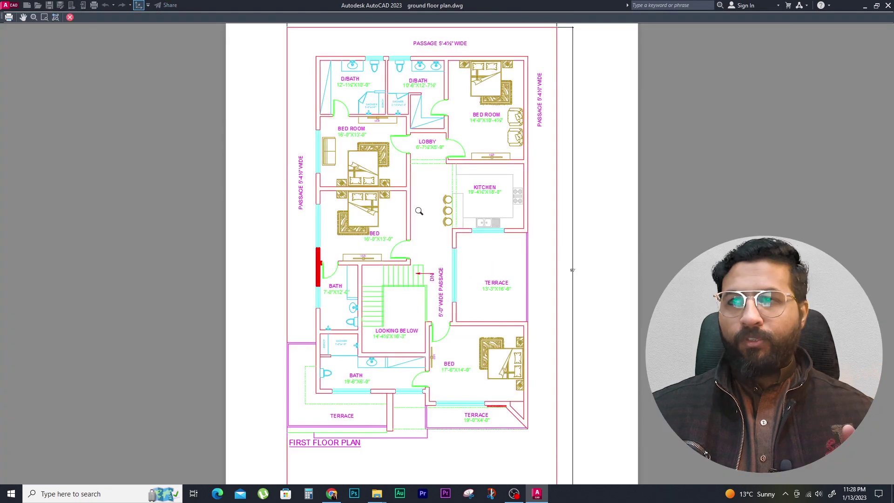
pyautogui.rightClick(421, 213)
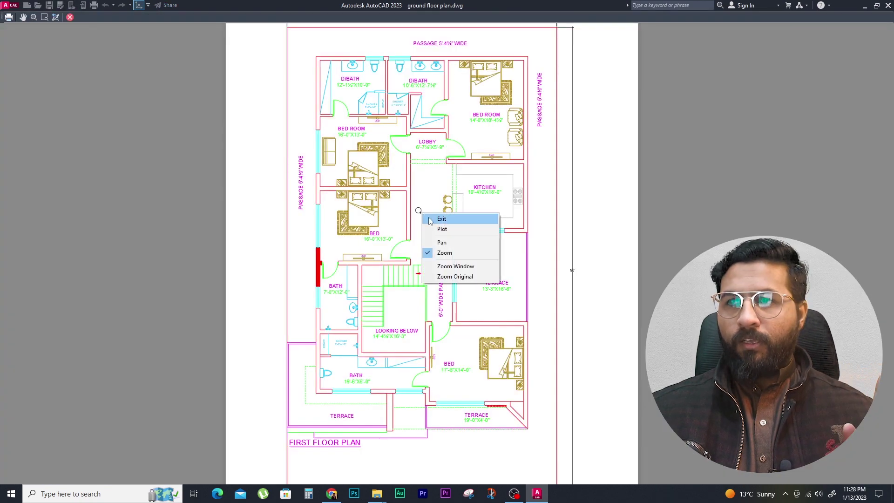
pyautogui.click(431, 218)
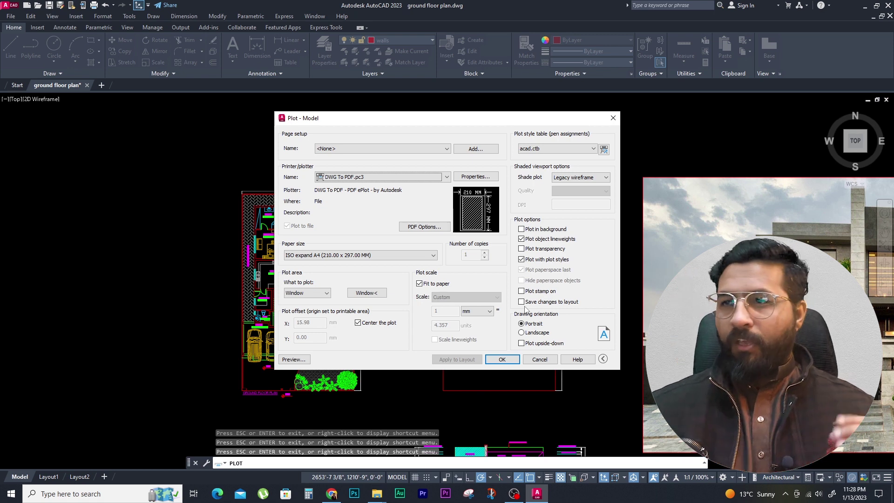
# - Try landscape orientation, apply it to the layout, and preview it
pyautogui.click(532, 333)
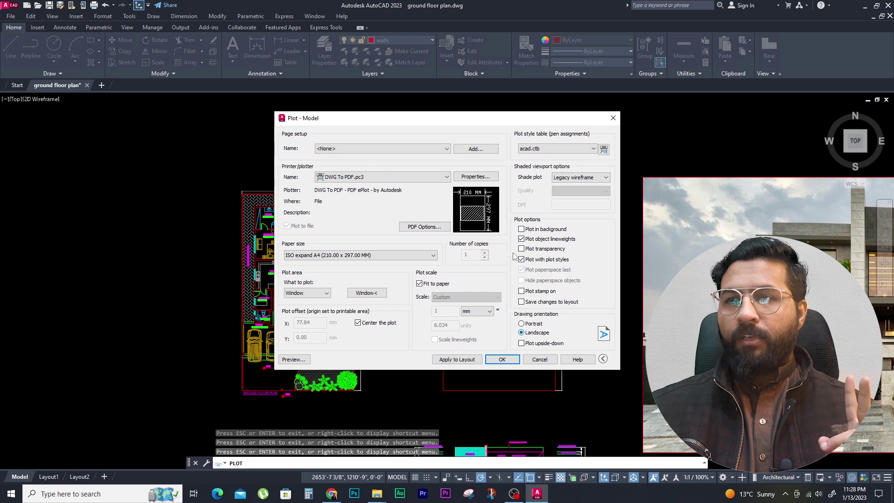
pyautogui.moveTo(474, 211)
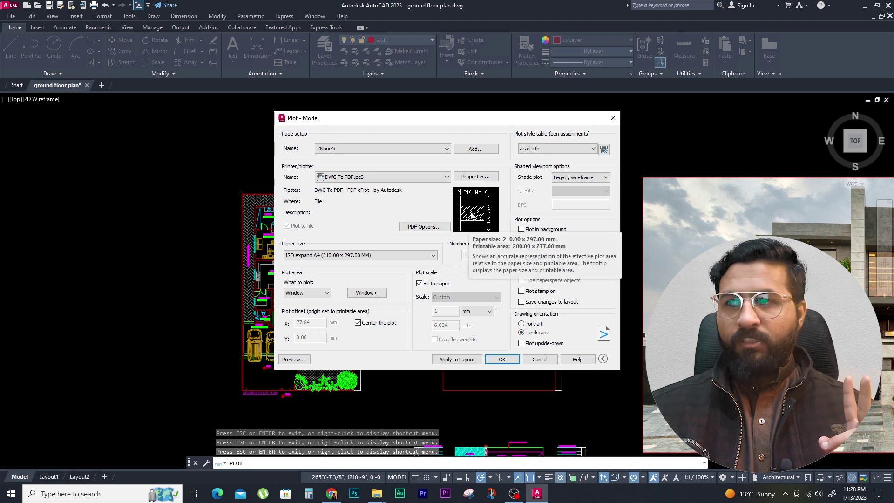
pyautogui.click(463, 360)
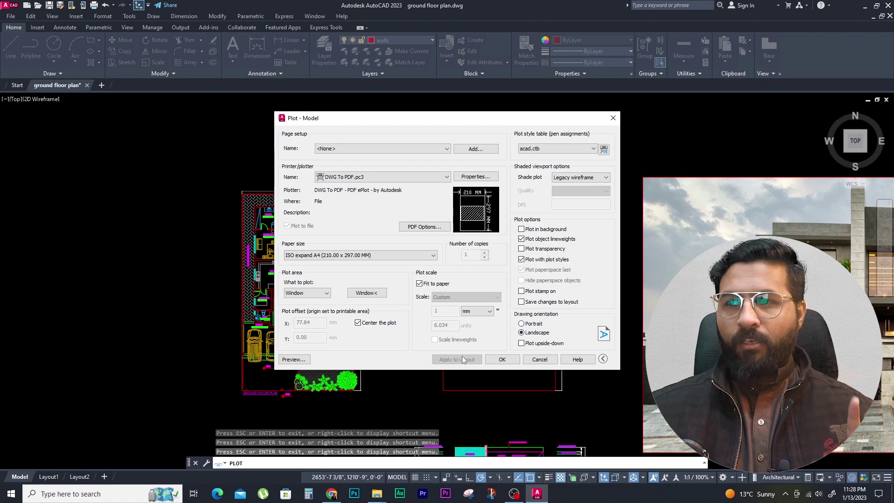
pyautogui.click(292, 359)
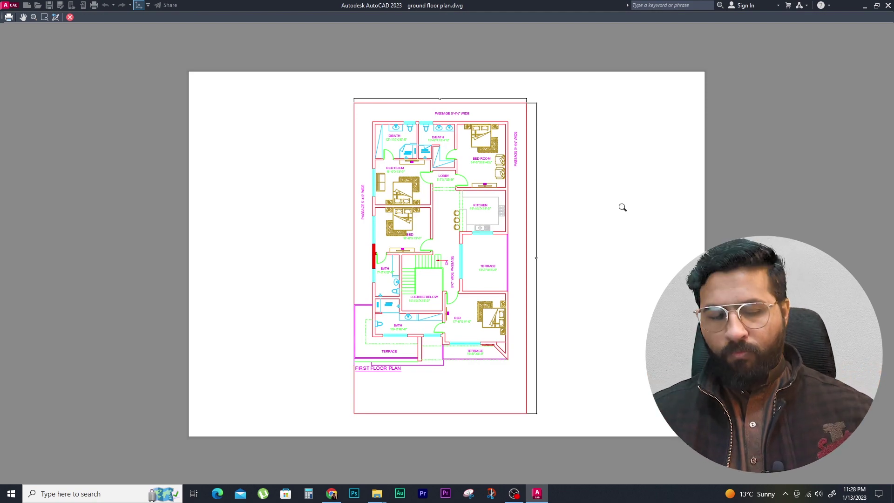
pyautogui.press('Escape')
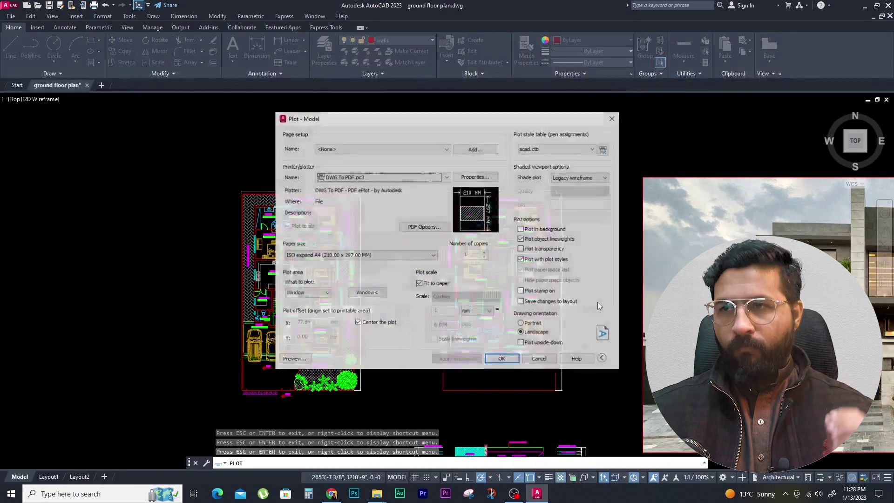
# - Return to portrait orientation, preview it, and send the plot to a PDF file
pyautogui.click(524, 325)
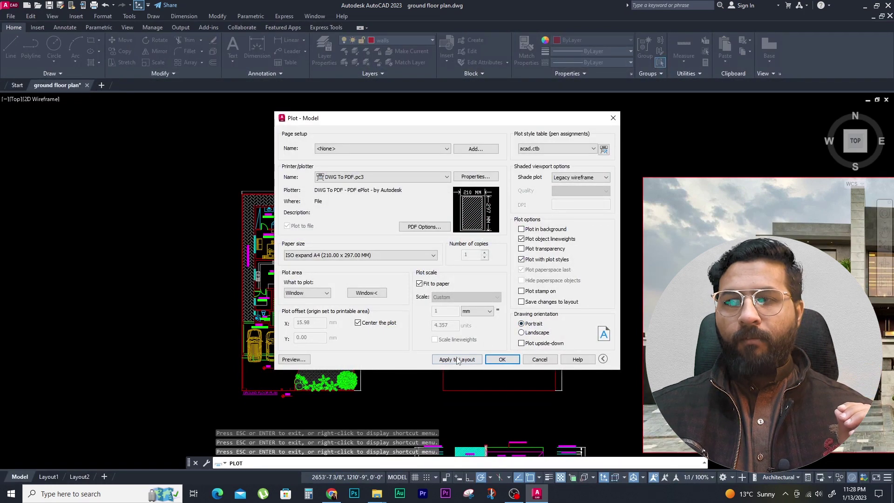
pyautogui.click(293, 360)
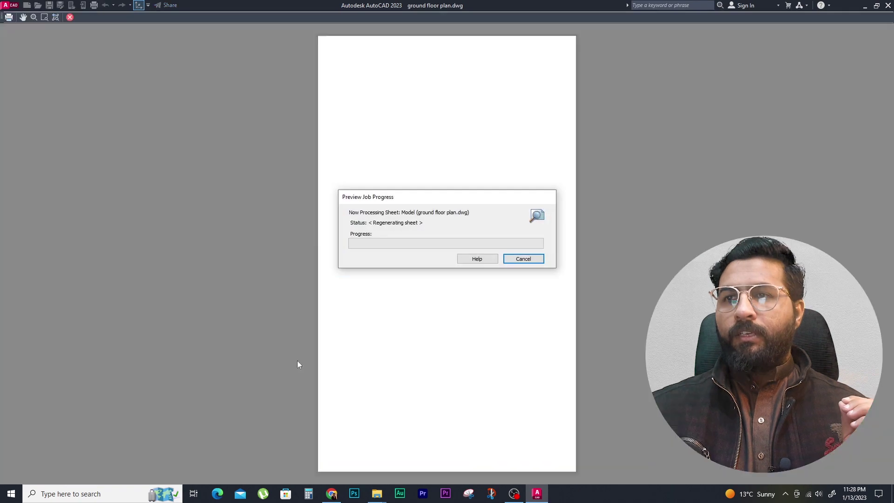
pyautogui.rightClick(420, 177)
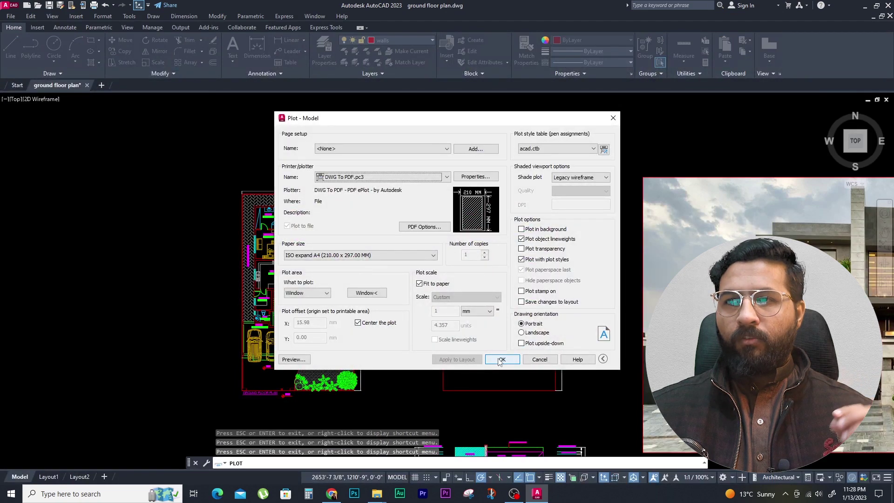
pyautogui.click(499, 362)
# - Save the plotted PDF on the Desktop as 1234.pdf
pyautogui.click(339, 229)
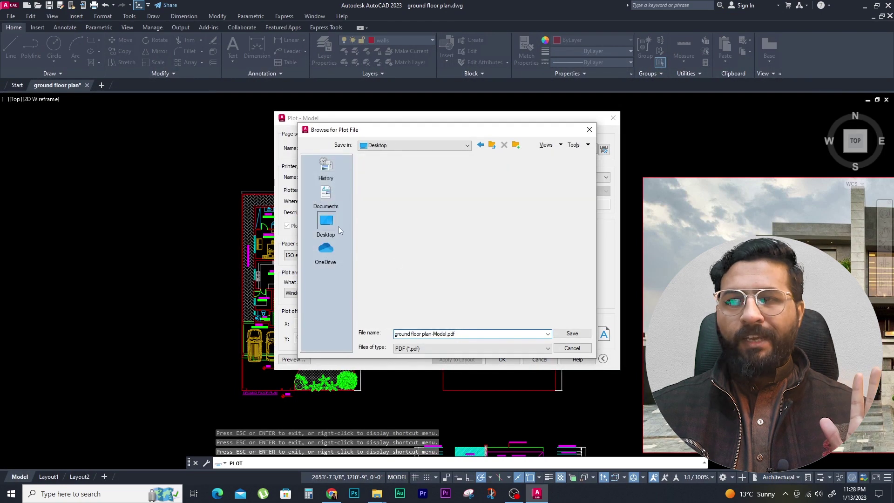
pyautogui.moveTo(395, 333); pyautogui.dragTo(466, 333)
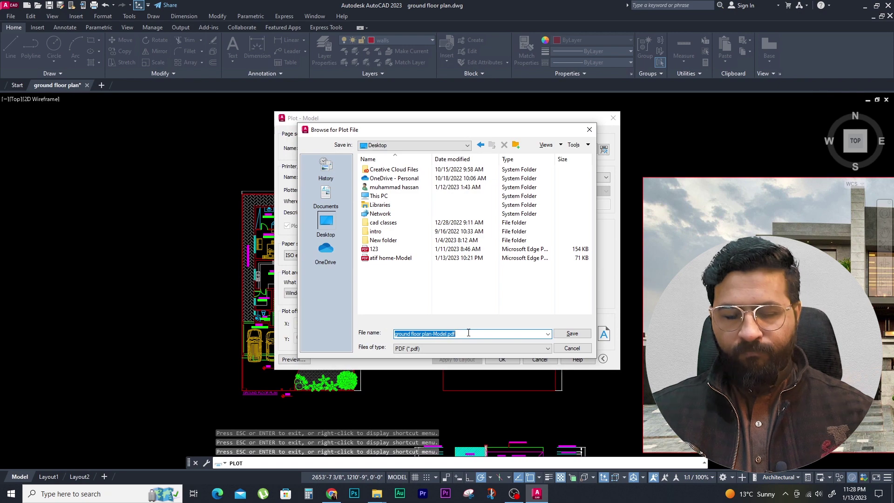
pyautogui.write('123')
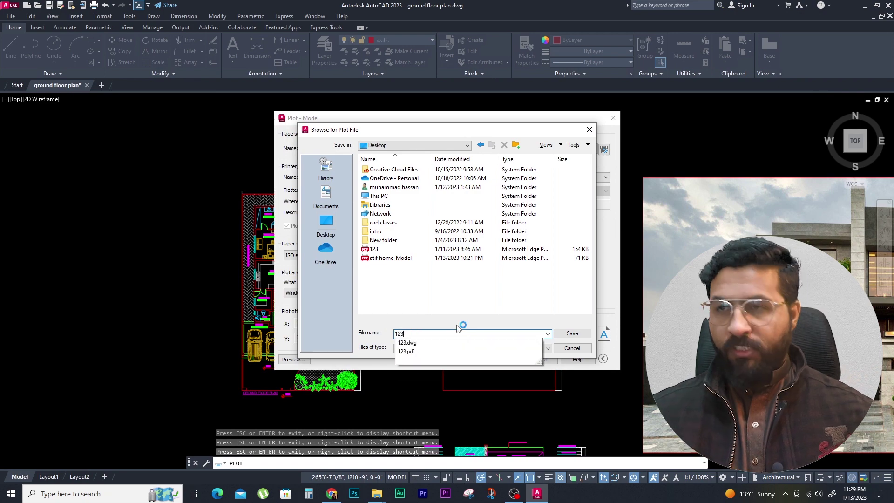
pyautogui.write('4')
pyautogui.click(561, 335)
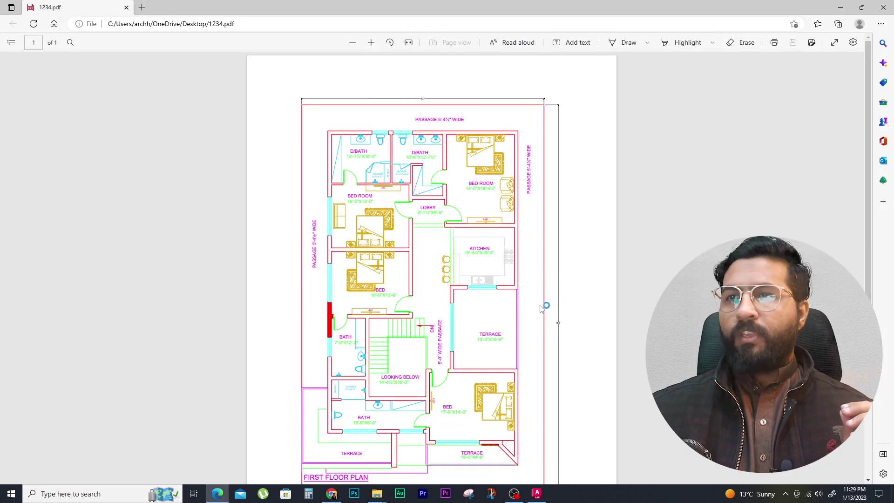
# - Scroll through the plotted floor plan PDF in Edge
pyautogui.scroll(-2, 329, 238)
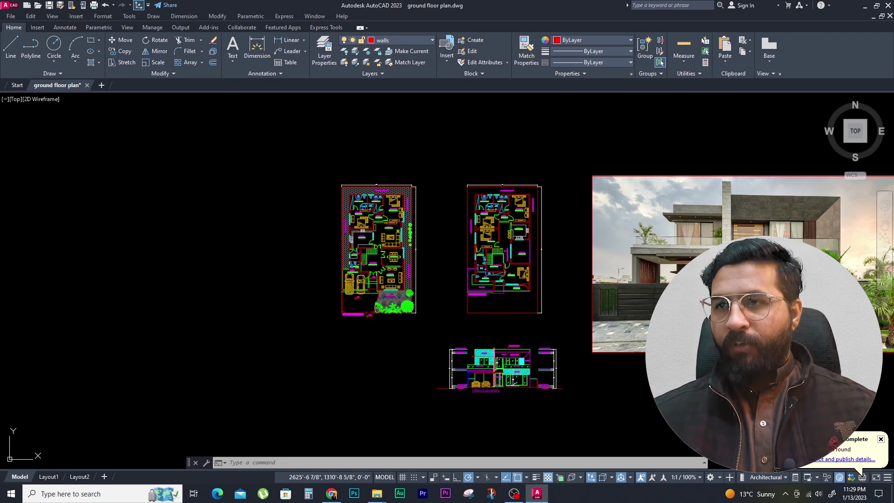
# - Reopen the Plot dialog and assign monochrome.ctb to all layouts
pyautogui.hotkey('ctrl', 'p')
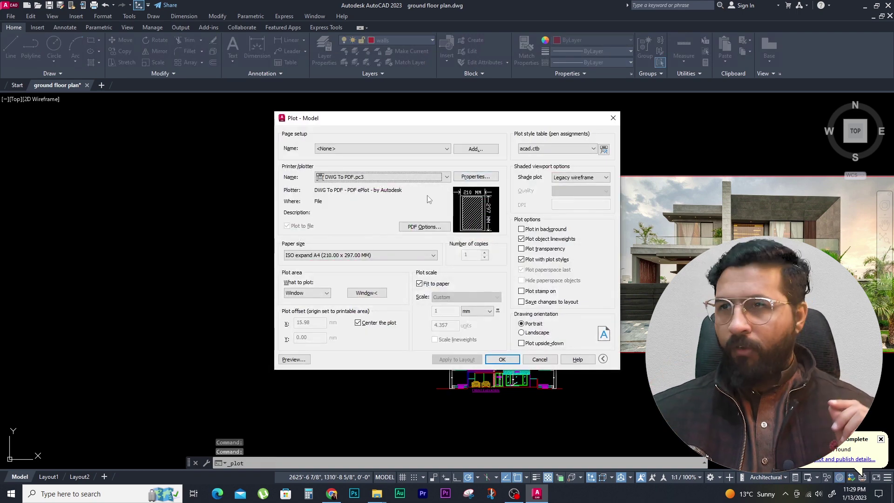
pyautogui.click(536, 149)
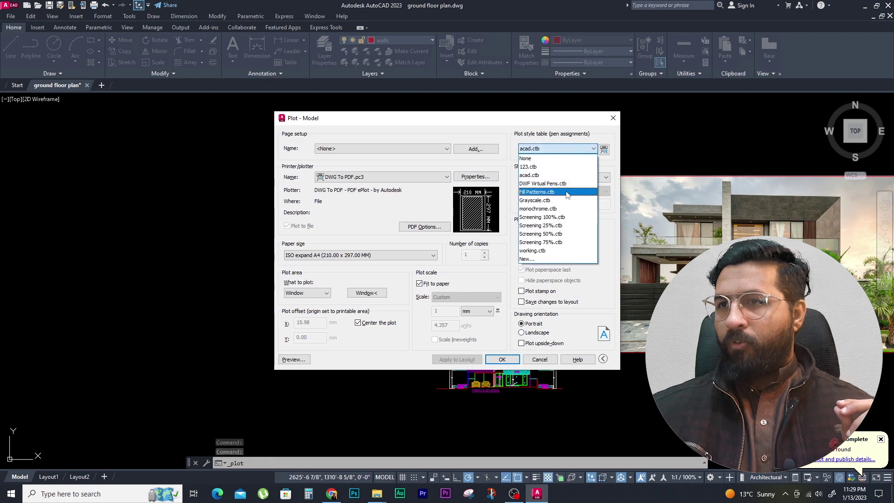
pyautogui.click(558, 209)
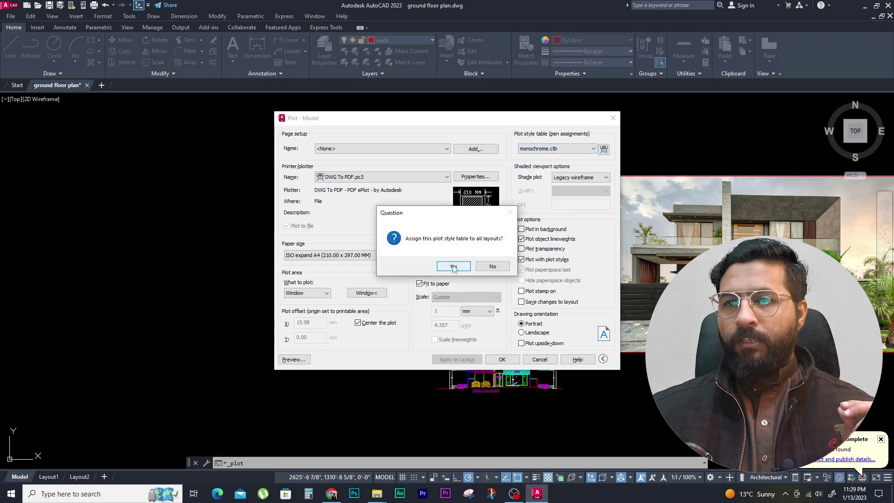
pyautogui.click(455, 264)
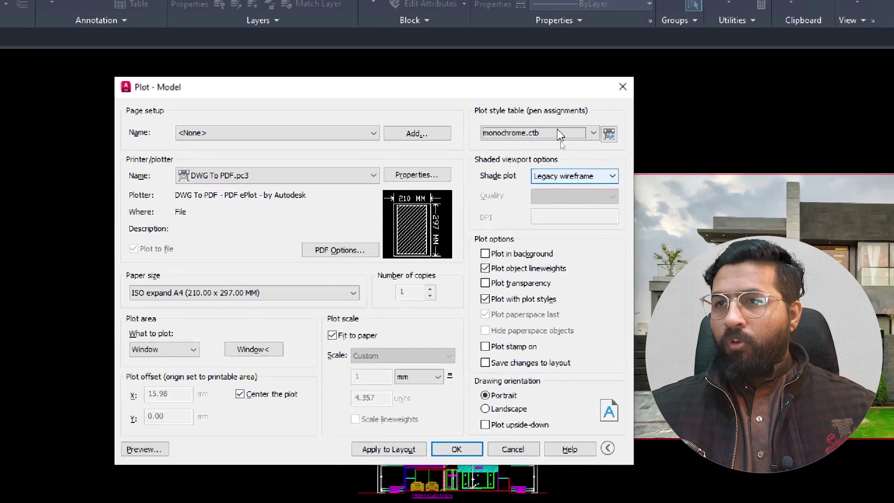
# - In the monochrome.ctb editor, give Color 243 through Color 255 a 0.0000 mm lineweight
pyautogui.click(610, 135)
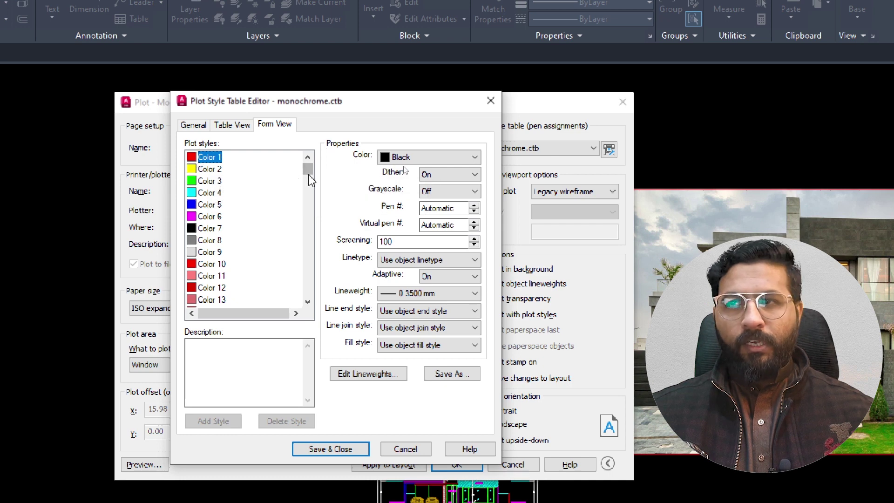
pyautogui.moveTo(309, 174); pyautogui.dragTo(303, 316)
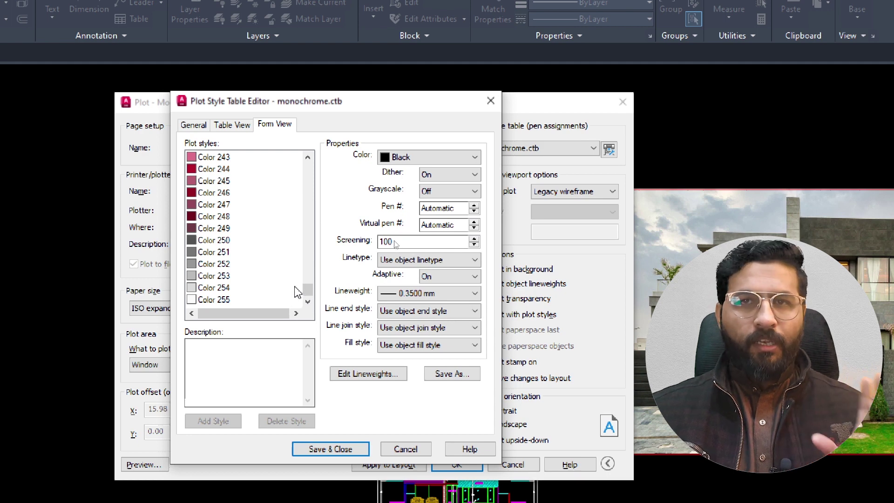
pyautogui.keyDown('shift'); pyautogui.click(295, 300); pyautogui.keyUp('shift')
pyautogui.click(471, 296)
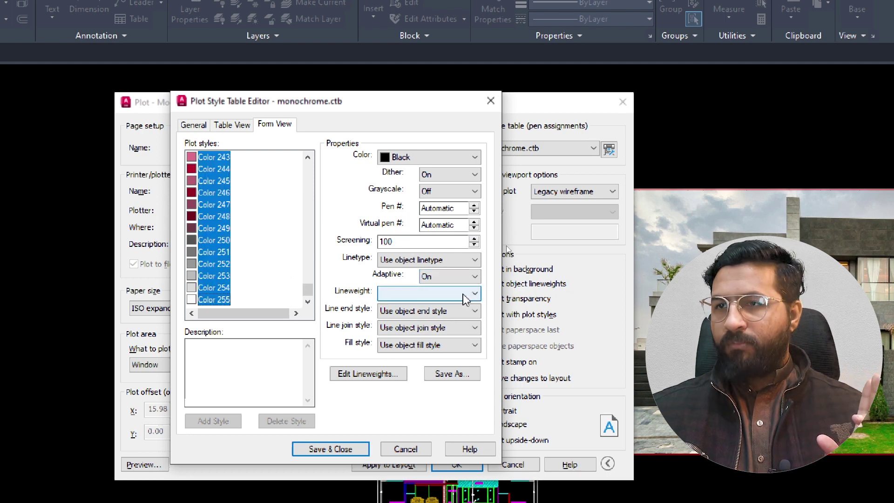
pyautogui.click(435, 332)
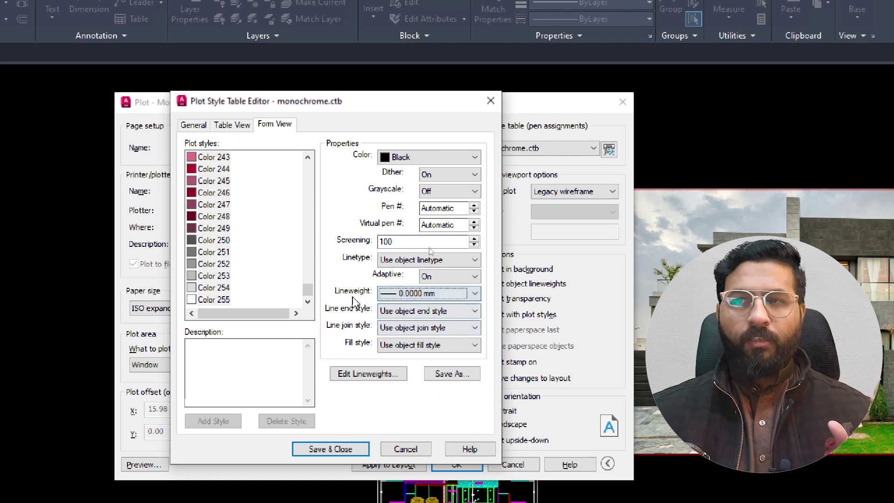
# - Set Color 1 lineweight to 0.3500 mm and Color 3 to 0.1300 mm
pyautogui.moveTo(308, 290); pyautogui.dragTo(306, 139)
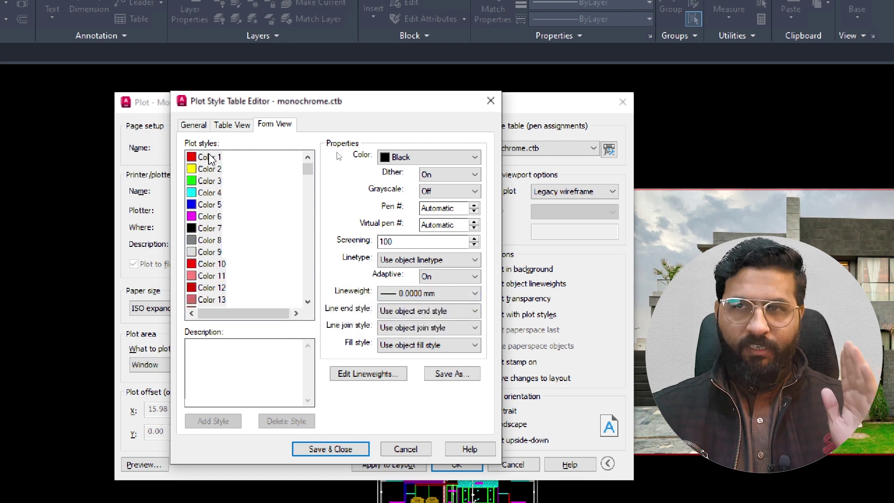
pyautogui.press('Down')
pyautogui.press('Down')
pyautogui.press('Down')
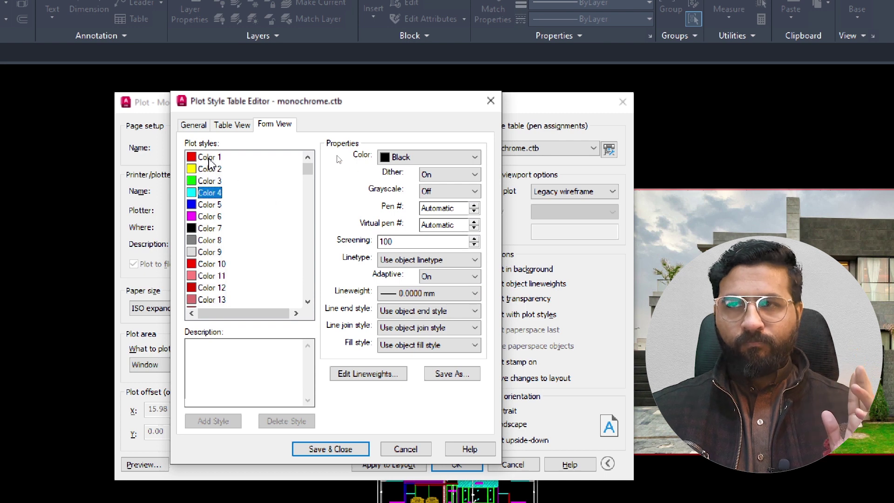
pyautogui.click(208, 159)
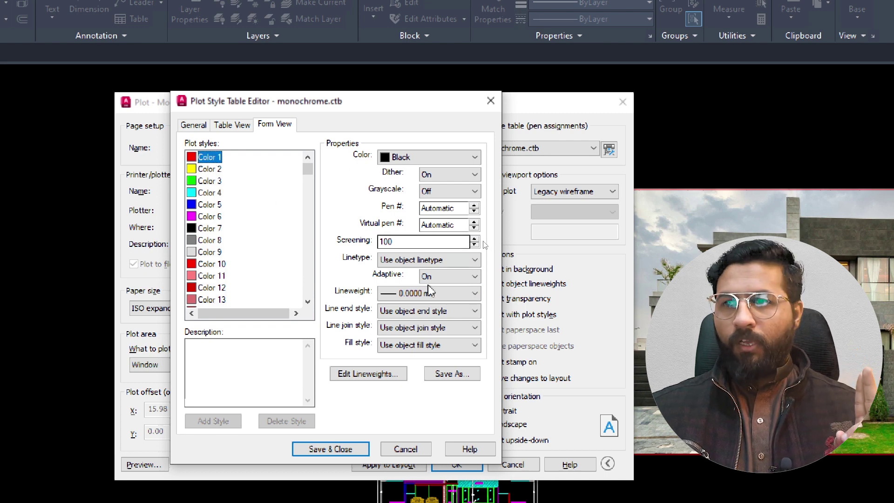
pyautogui.click(445, 294)
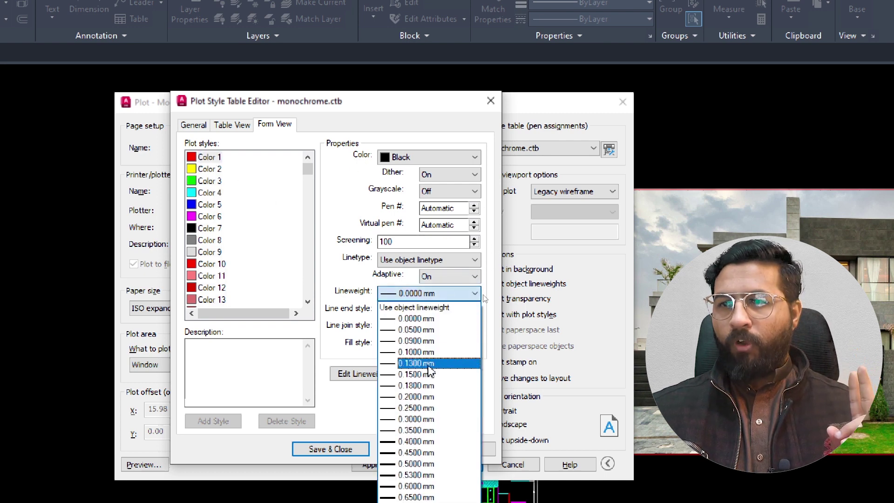
pyautogui.click(430, 420)
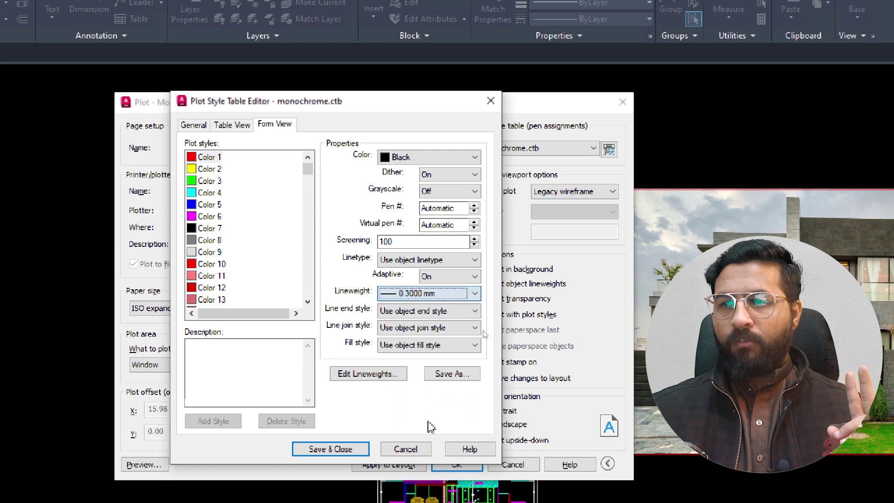
pyautogui.click(448, 279)
pyautogui.click(452, 295)
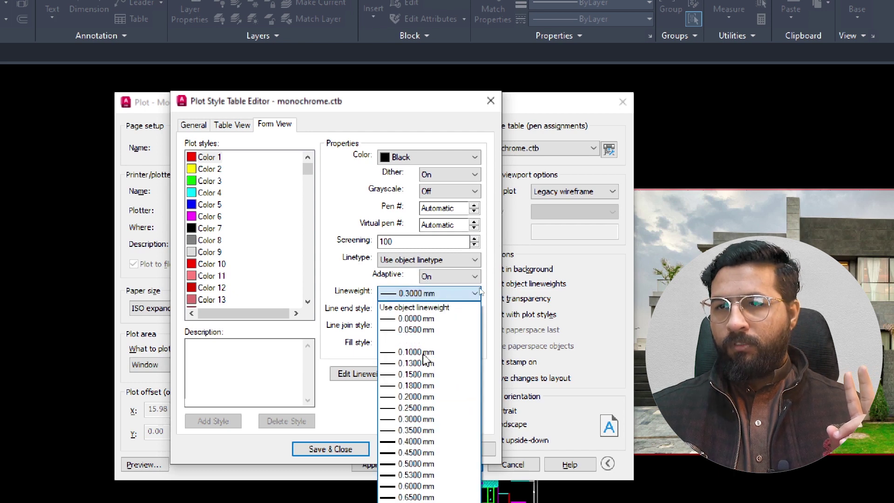
pyautogui.click(428, 430)
pyautogui.click(218, 169)
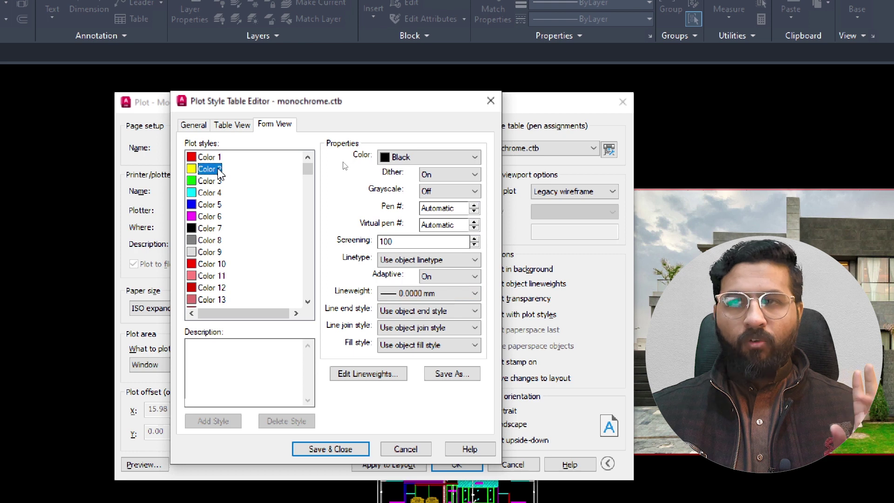
pyautogui.click(218, 182)
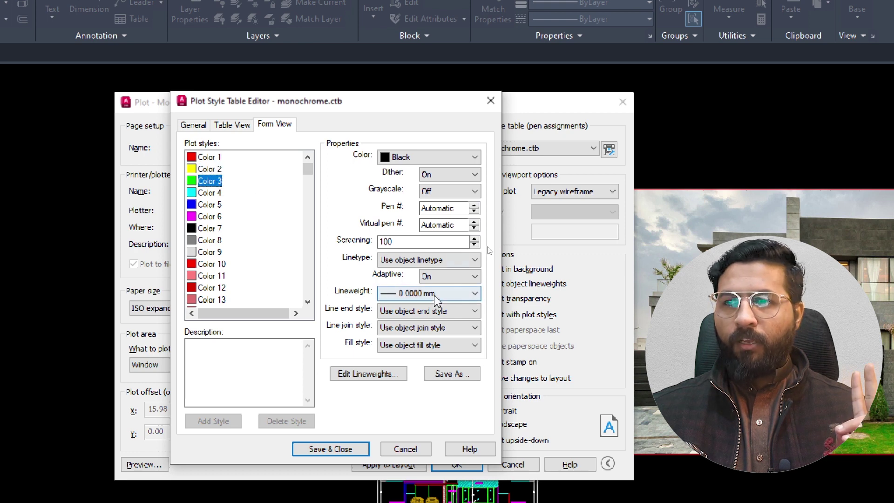
pyautogui.click(435, 296)
pyautogui.click(433, 367)
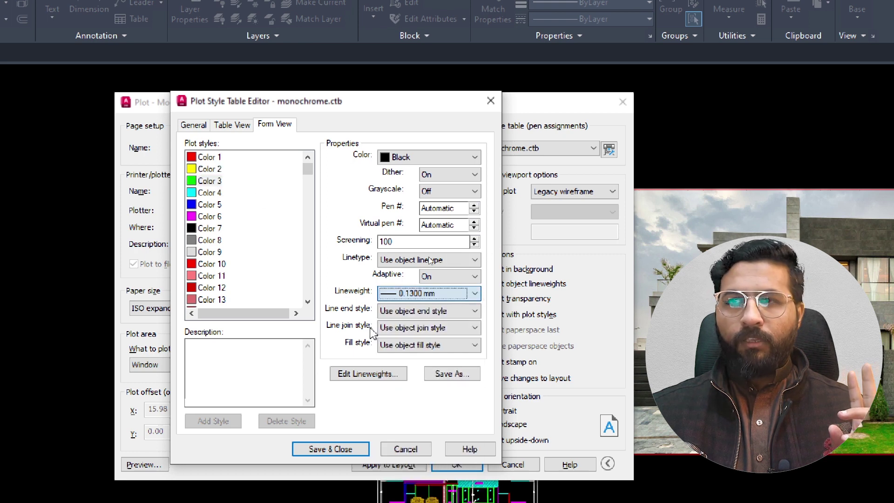
# - Set Colors 4, 5, 6 to 0.05, 0.18, 0.25 mm and save the table
pyautogui.click(209, 192)
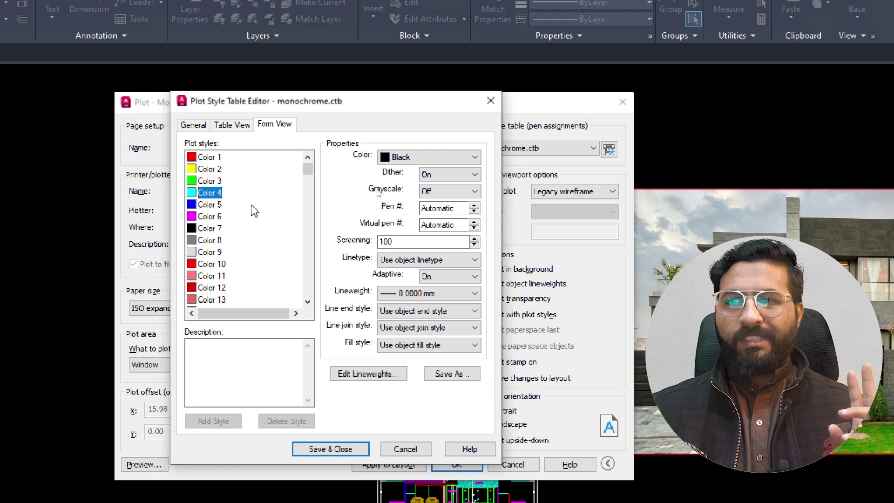
pyautogui.click(466, 293)
pyautogui.click(432, 334)
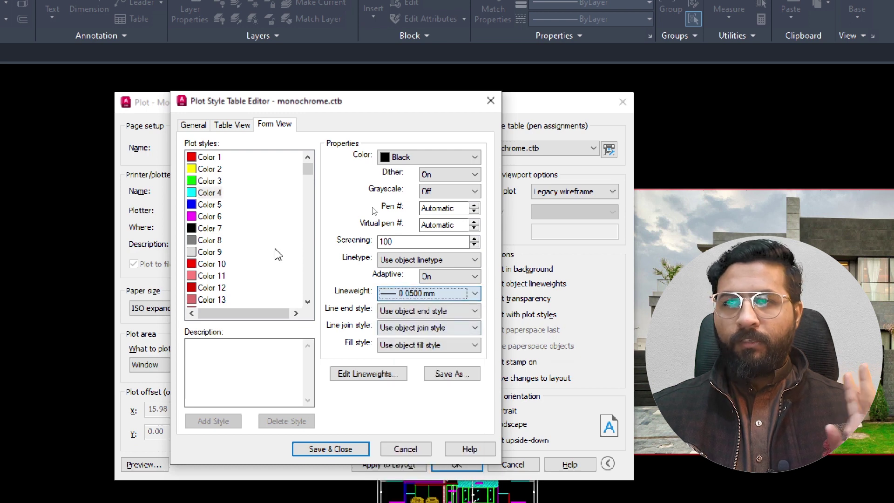
pyautogui.click(210, 205)
pyautogui.click(457, 294)
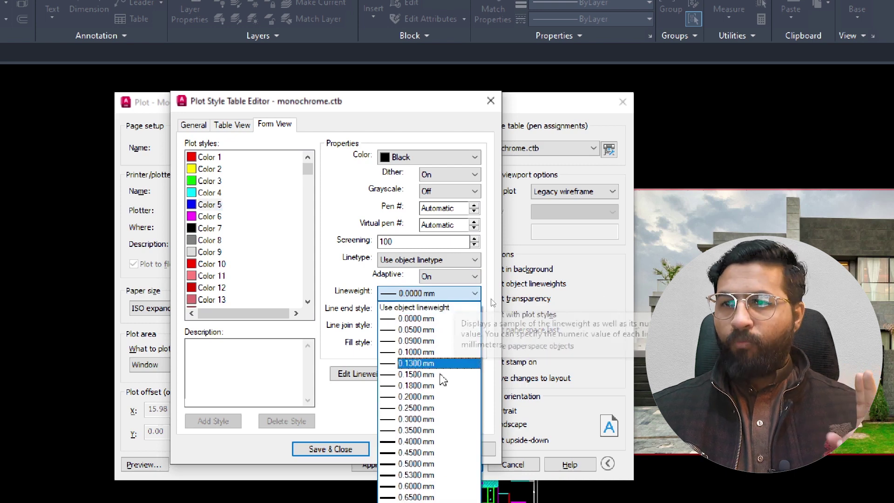
pyautogui.click(424, 386)
pyautogui.click(209, 216)
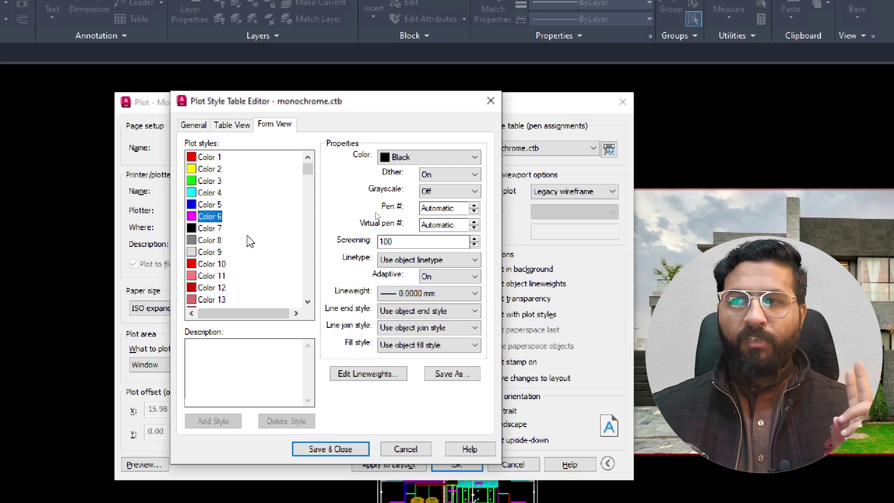
pyautogui.click(454, 294)
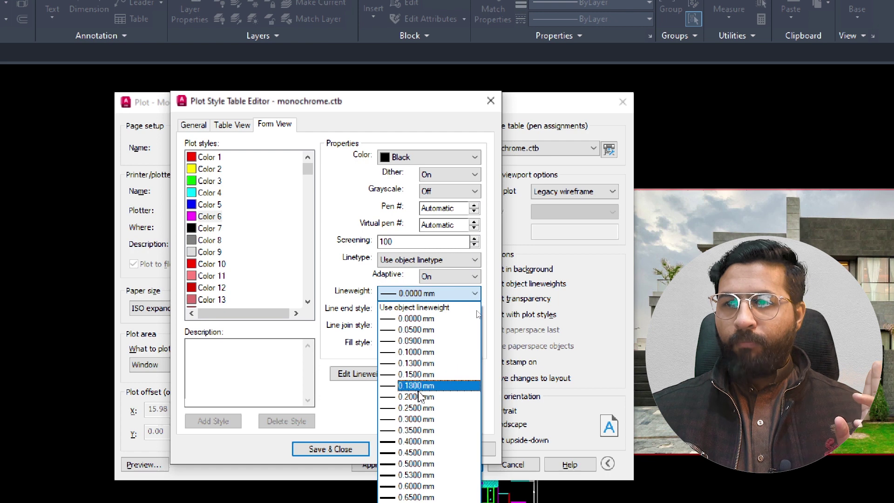
pyautogui.click(415, 408)
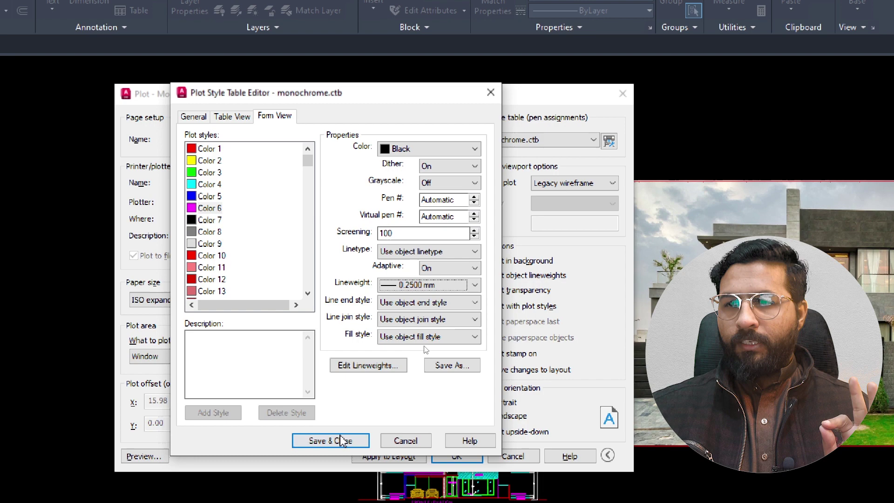
pyautogui.click(331, 447)
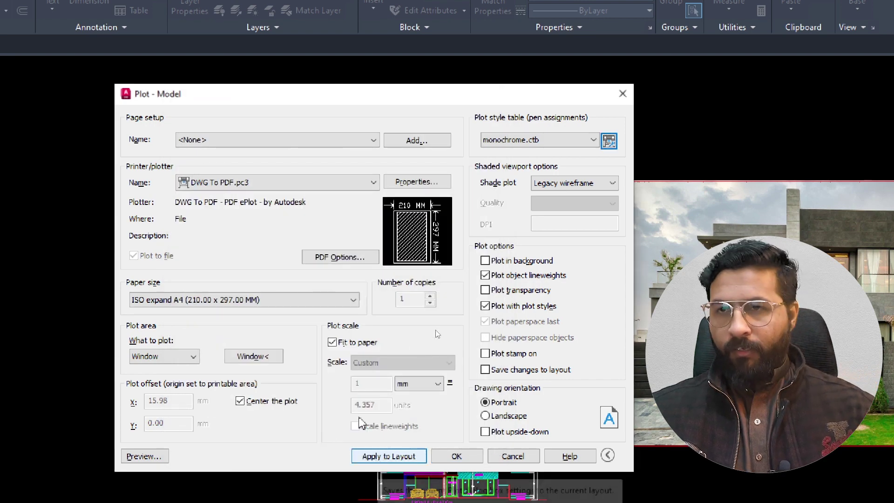
# - Window the plot area around the left floor plan and preview the plot
pyautogui.click(254, 357)
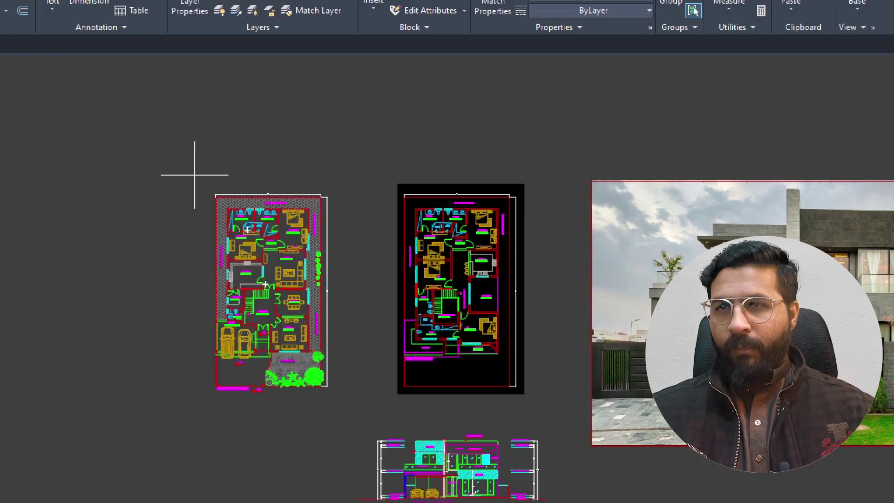
pyautogui.click(205, 181)
pyautogui.click(344, 412)
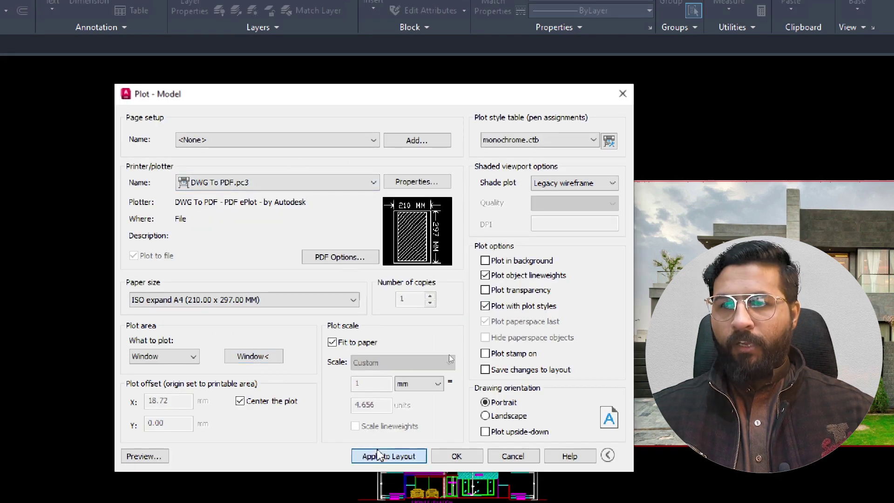
pyautogui.click(140, 456)
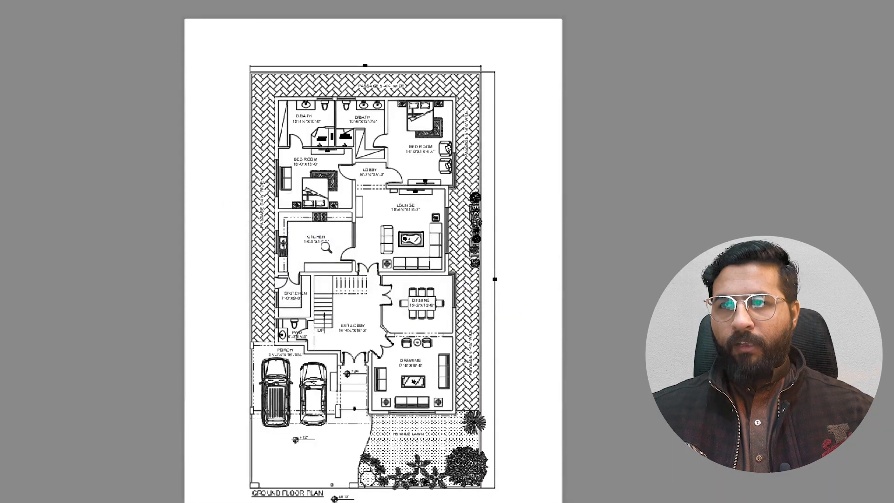
# - Zoom the plot preview in and out to inspect the whole sheet
pyautogui.scroll(6, 354, 248)
pyautogui.scroll(3, 354, 249)
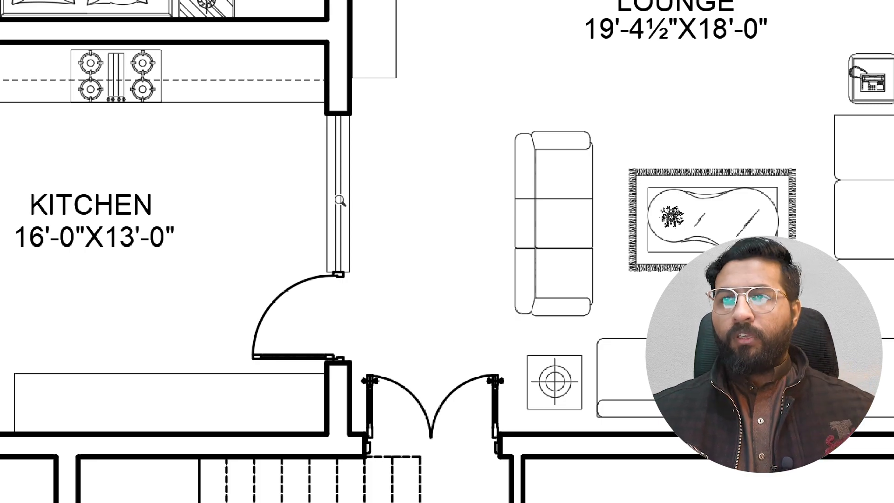
pyautogui.scroll(-4, 340, 200)
pyautogui.scroll(3, 249, 118)
pyautogui.scroll(-2, 283, 168)
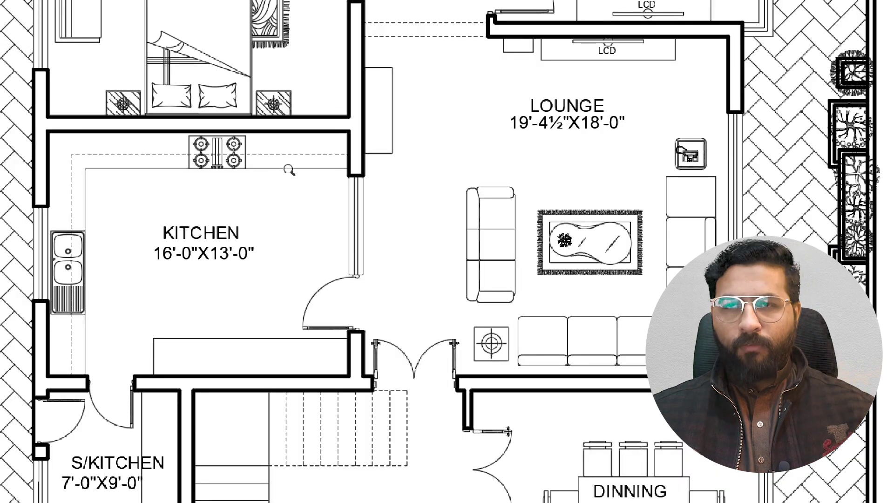
pyautogui.scroll(-3, 391, 193)
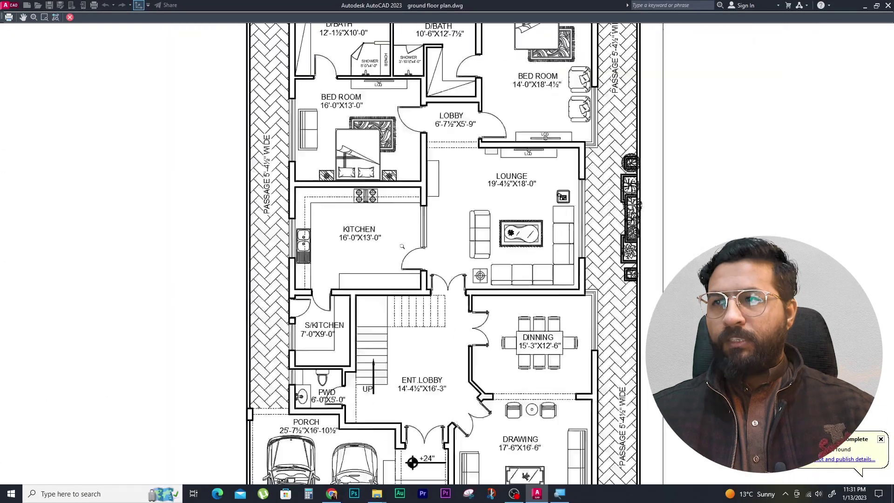
pyautogui.scroll(-3, 391, 194)
# - Exit the preview and reassign acad.ctb as the plot style table for all layouts
pyautogui.press('Escape')
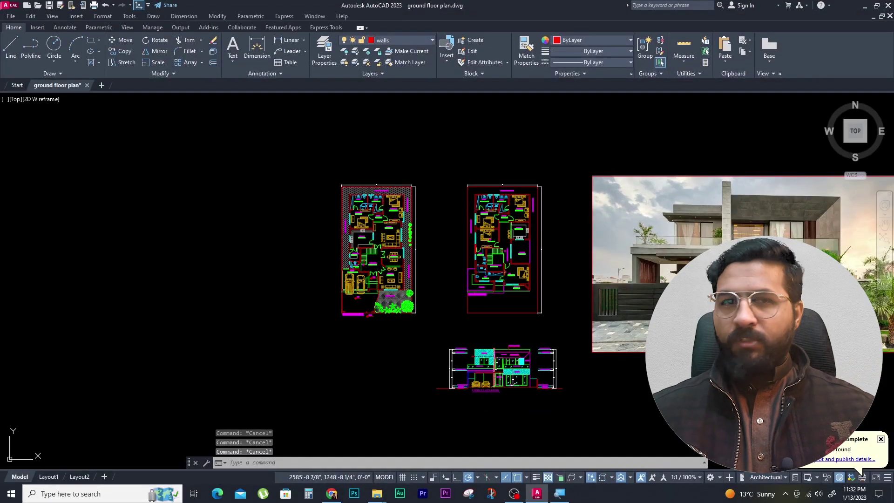
pyautogui.hotkey('ctrl', 'p')
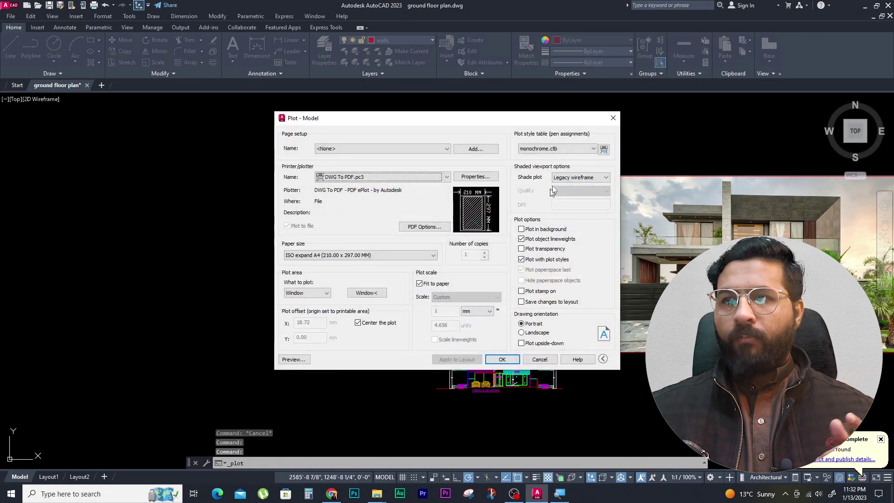
pyautogui.click(594, 150)
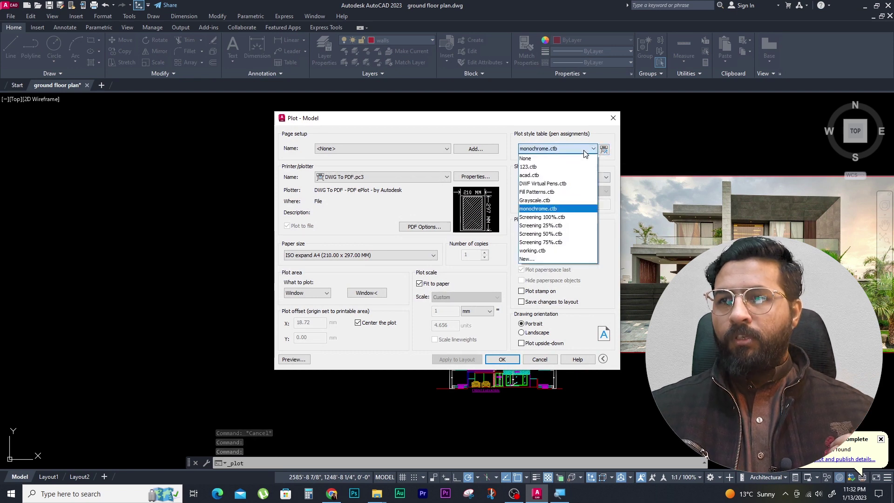
pyautogui.click(556, 175)
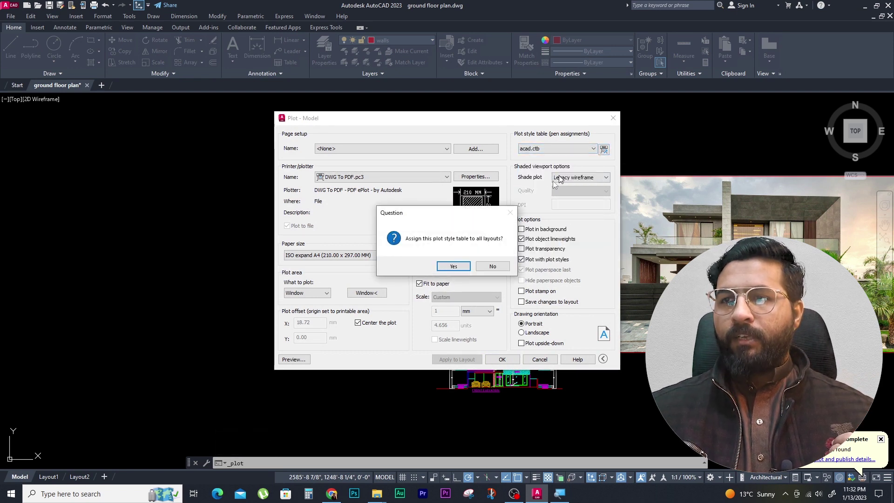
pyautogui.click(459, 267)
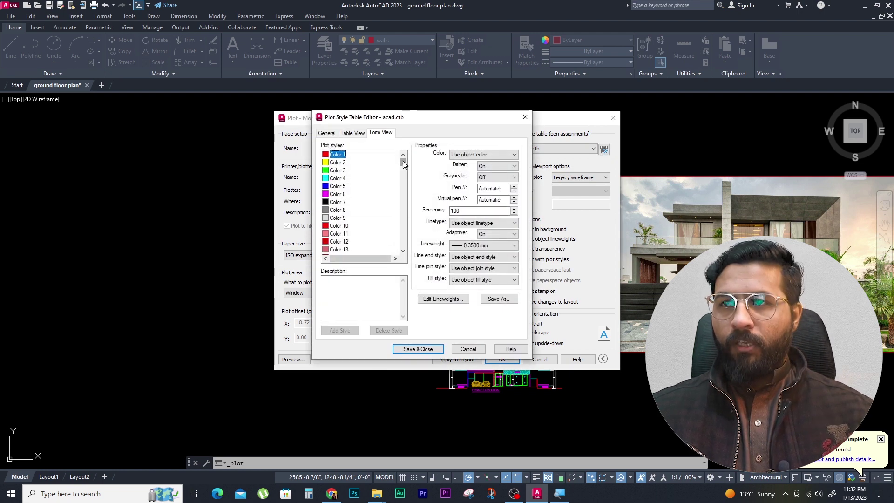
# - Try a 0.0000 mm lineweight on Color 1–255 in acad.ctb, then cancel without saving
pyautogui.moveTo(401, 165); pyautogui.dragTo(377, 254)
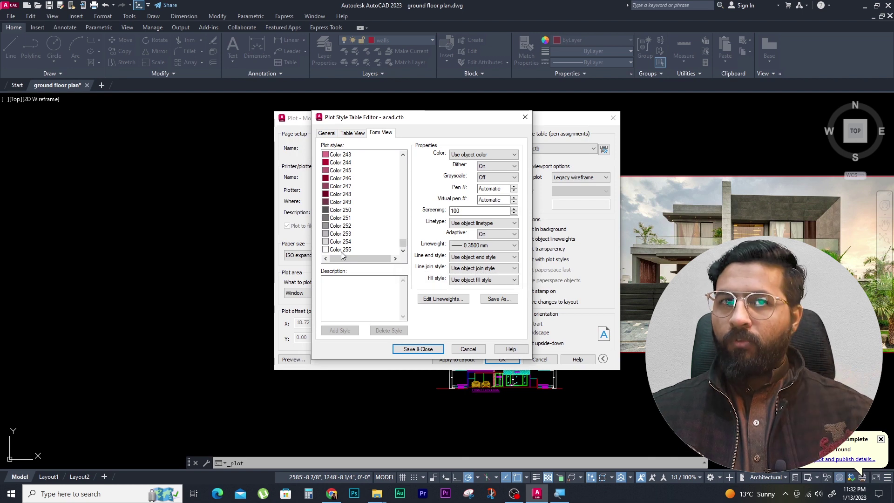
pyautogui.keyDown('shift'); pyautogui.click(342, 250); pyautogui.keyUp('shift')
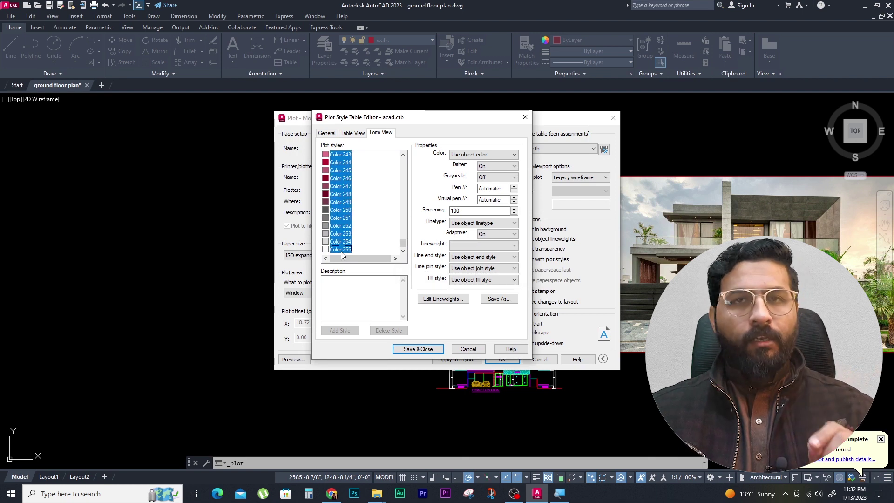
pyautogui.click(459, 248)
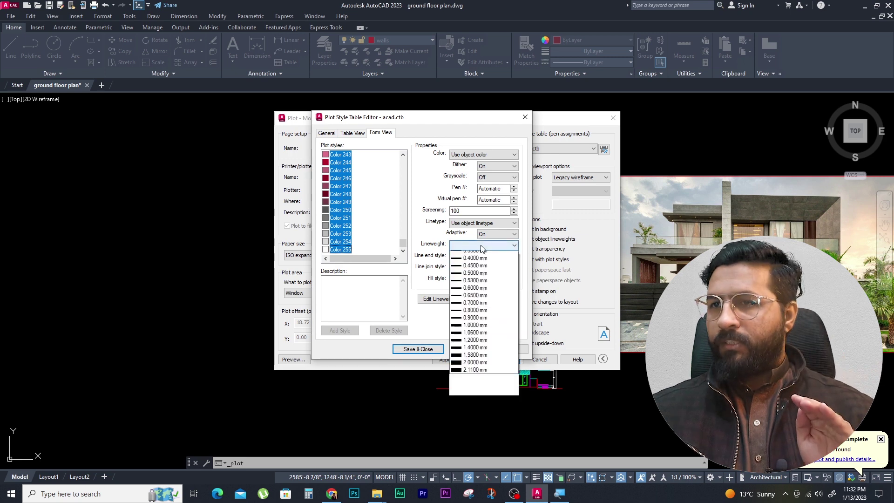
pyautogui.click(477, 272)
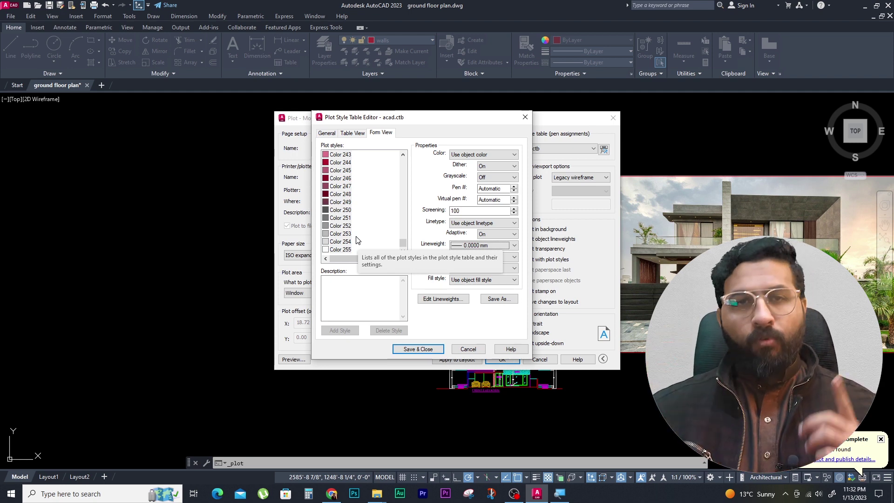
pyautogui.click(468, 349)
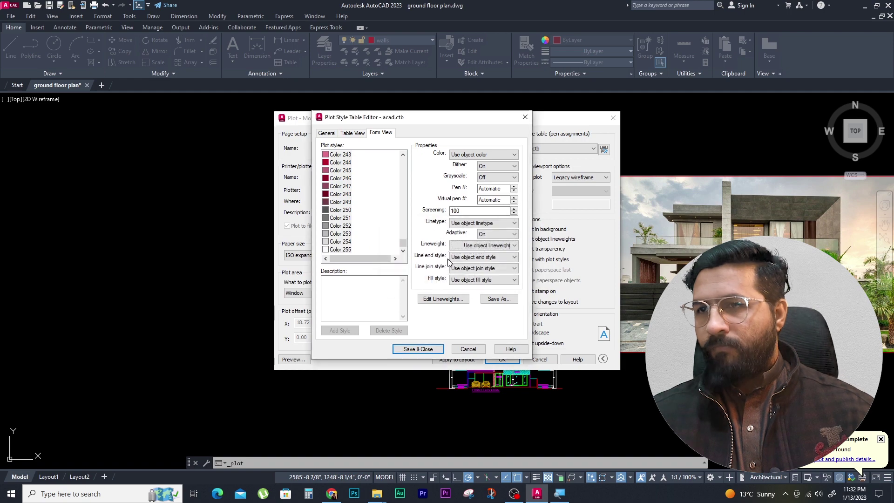
pyautogui.click(459, 282)
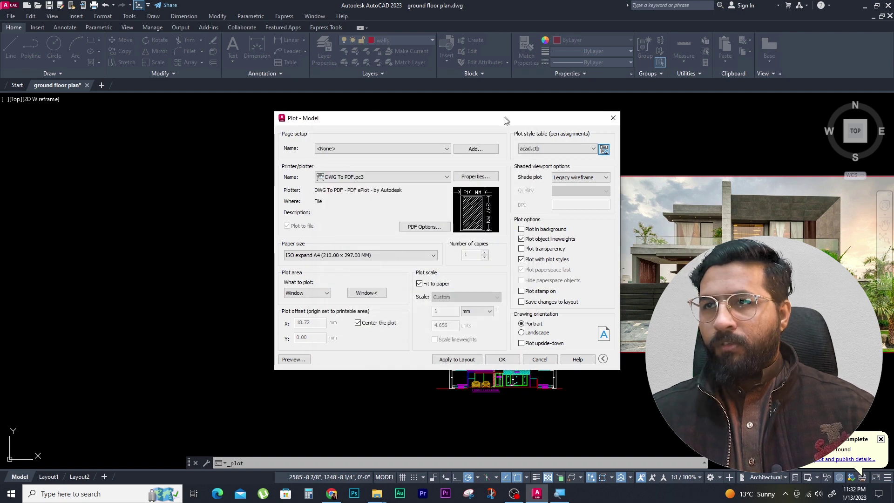
# - Reapply acad.ctb to all layouts and reopen it in the Plot Style Table Editor
pyautogui.moveTo(507, 121); pyautogui.dragTo(286, 134)
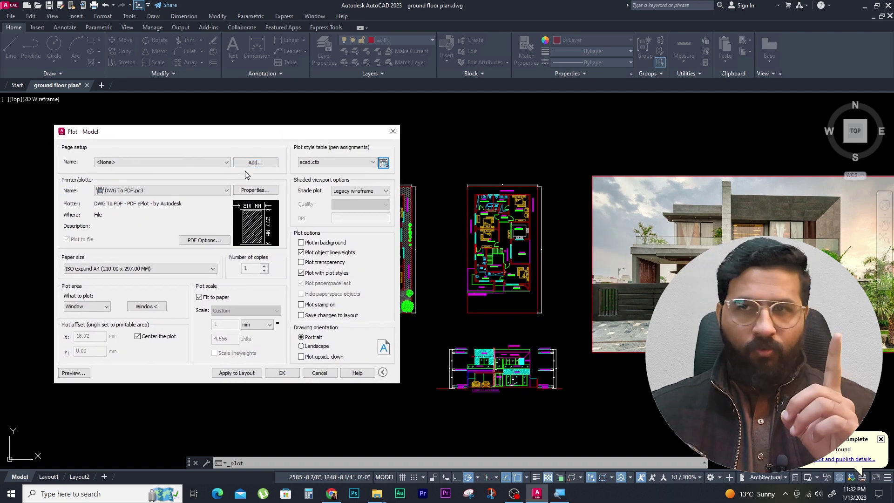
pyautogui.click(343, 159)
pyautogui.click(335, 192)
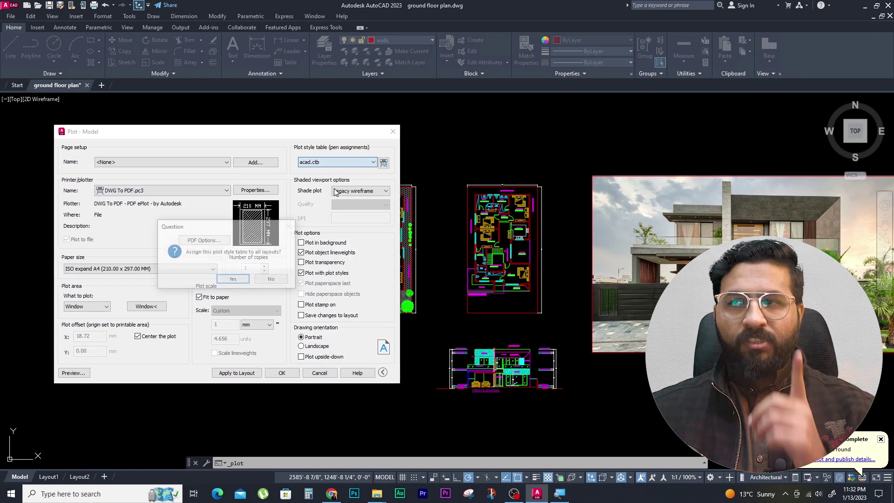
pyautogui.click(224, 281)
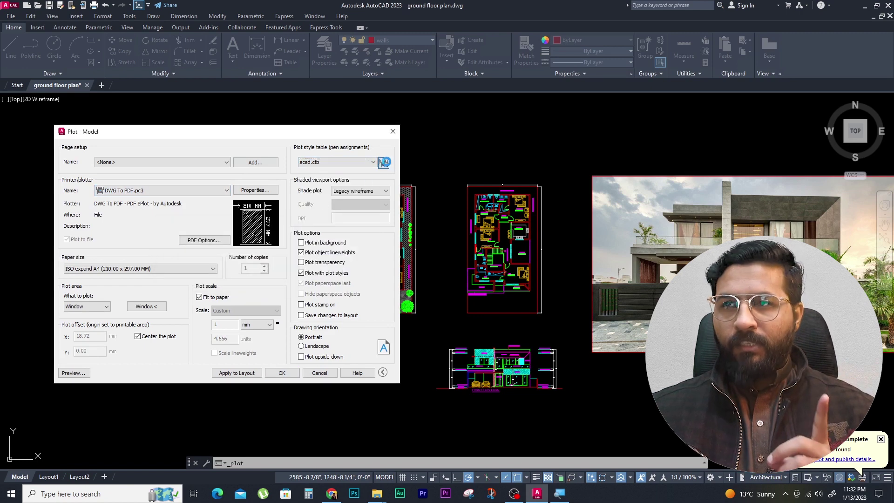
pyautogui.click(384, 162)
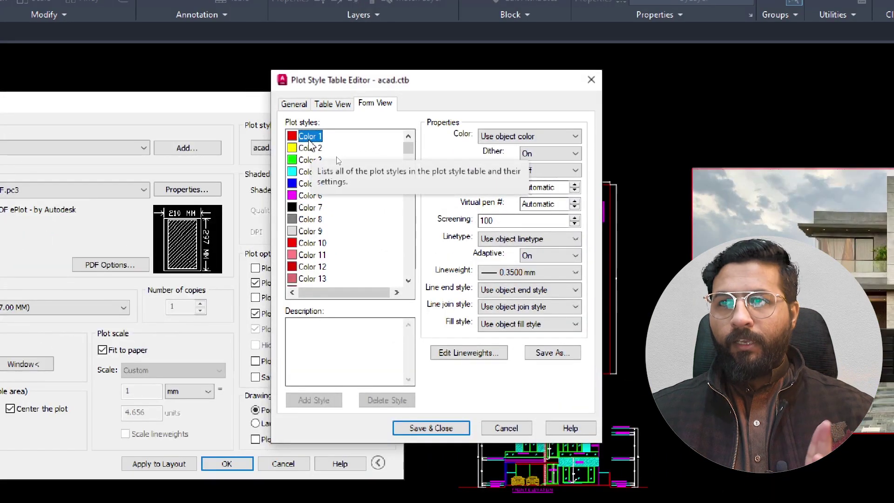
# - Set plot styles Color 1 through Color 255 in acad.ctb to print in Black
pyautogui.click(566, 136)
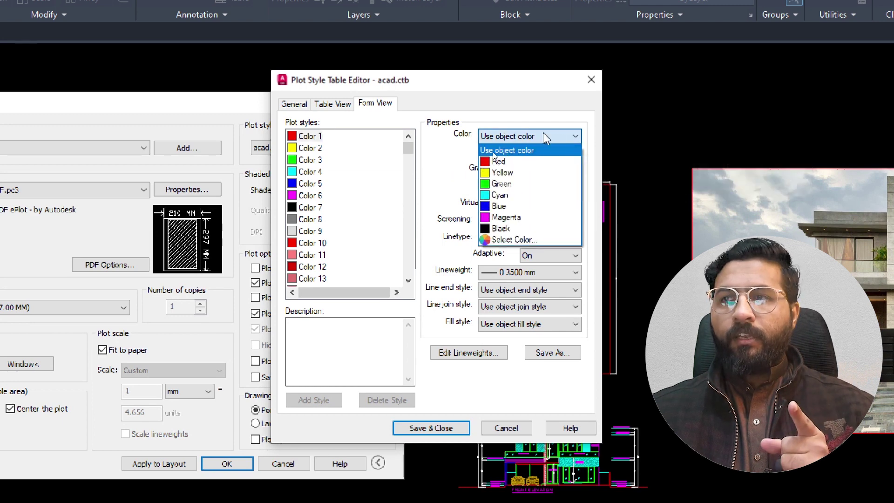
pyautogui.click(543, 134)
pyautogui.click(310, 137)
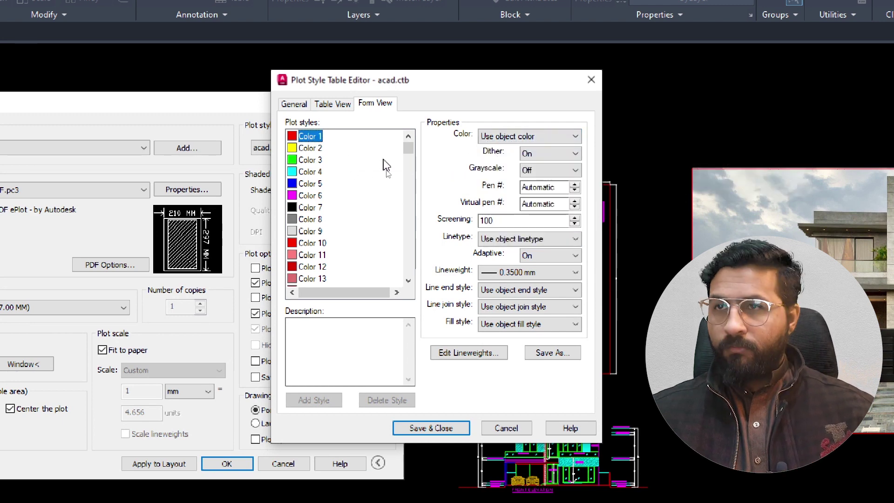
pyautogui.moveTo(408, 148); pyautogui.dragTo(409, 269)
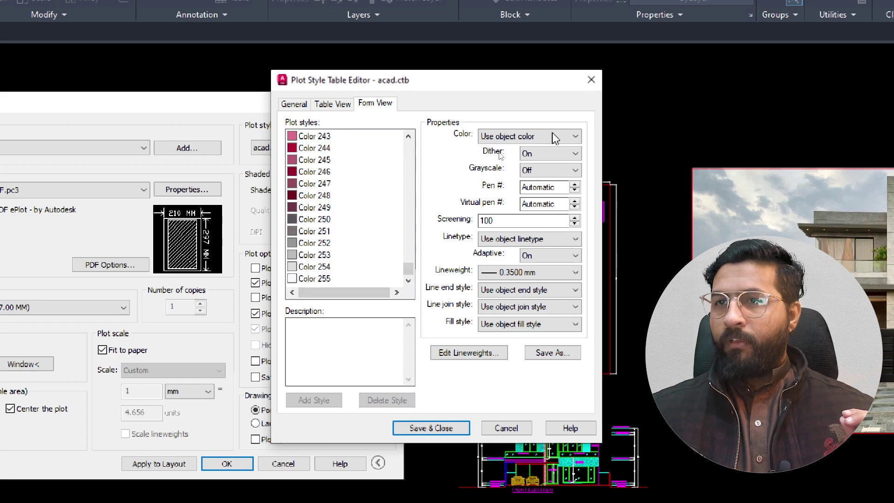
pyautogui.hotkey('ctrl', 'a')
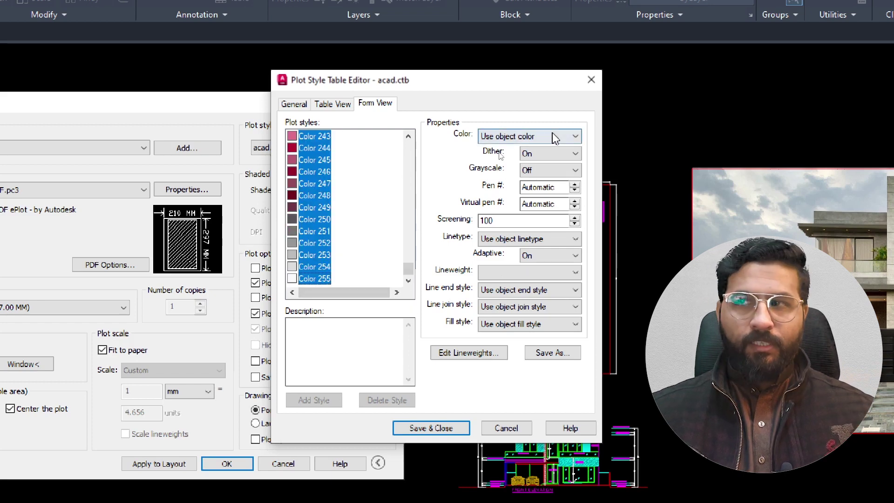
pyautogui.click(553, 136)
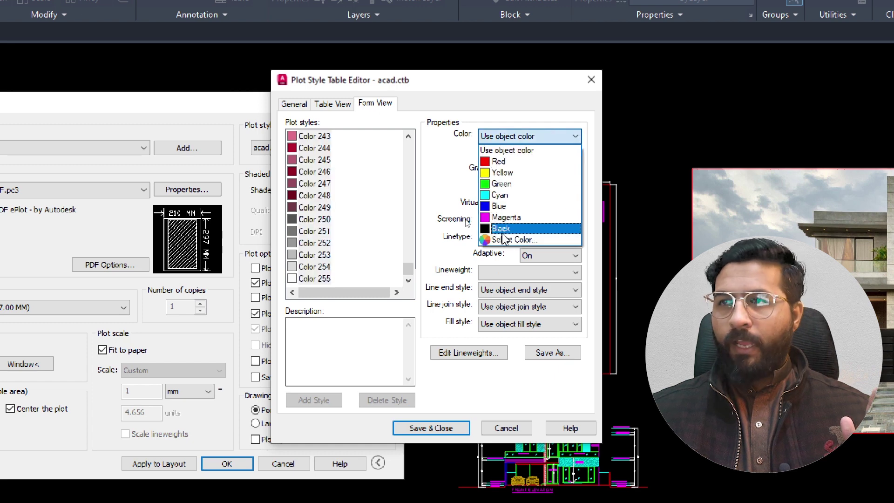
pyautogui.click(500, 228)
pyautogui.moveTo(408, 269); pyautogui.dragTo(413, 124)
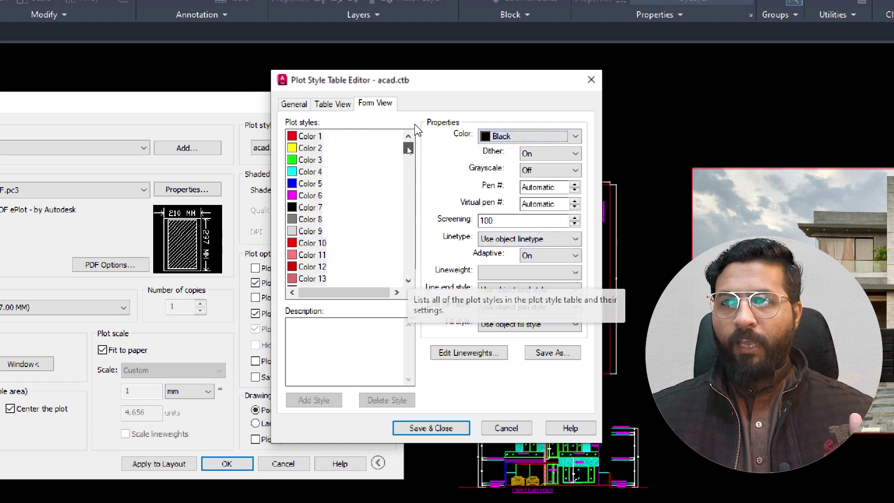
# - Set the selected plot styles' lineweight to 0.0000 mm
pyautogui.click(314, 184)
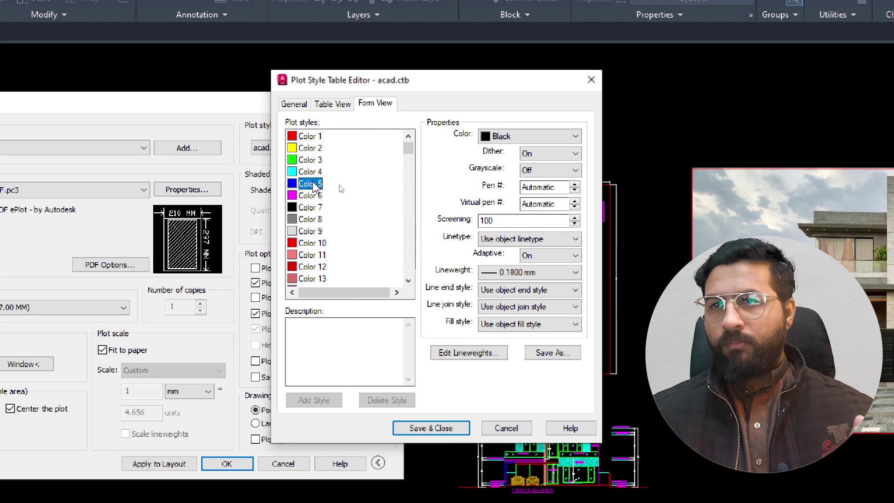
pyautogui.click(320, 136)
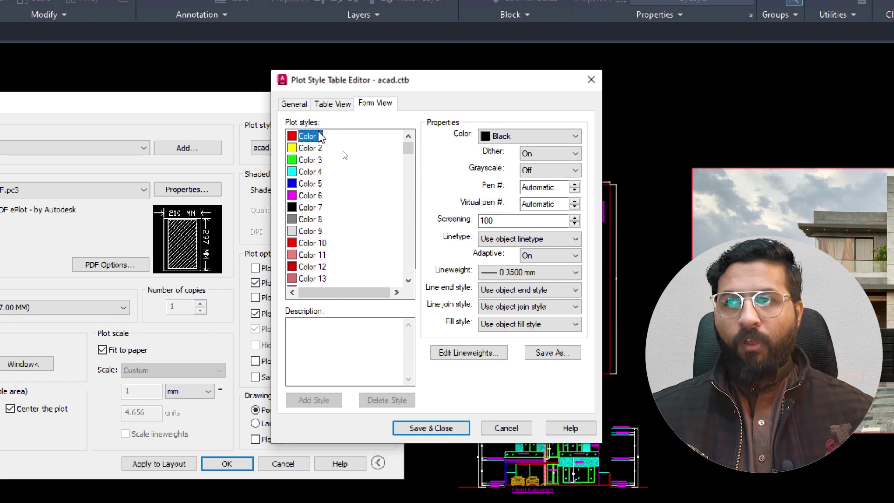
pyautogui.moveTo(407, 146); pyautogui.dragTo(416, 288)
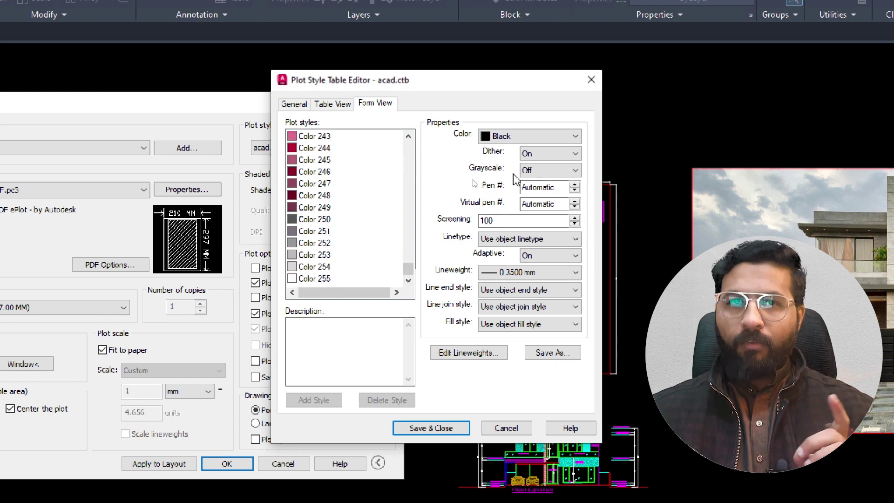
pyautogui.click(565, 274)
pyautogui.click(538, 309)
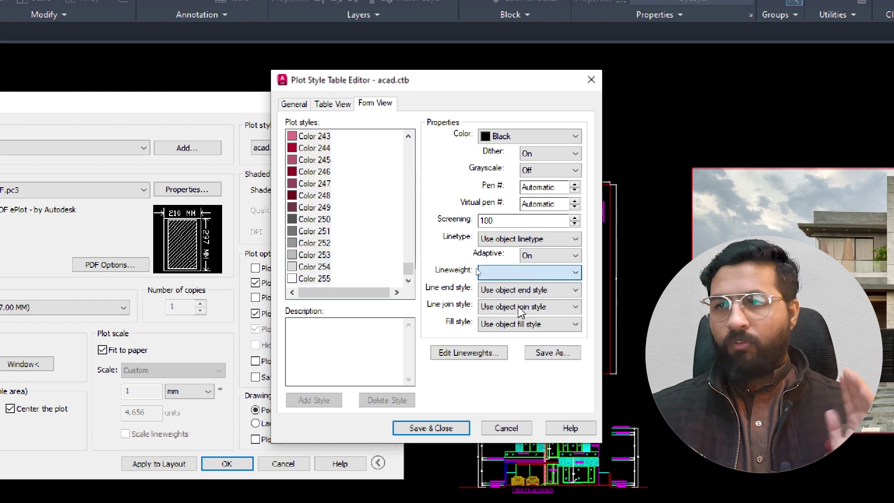
pyautogui.moveTo(408, 271); pyautogui.dragTo(408, 169)
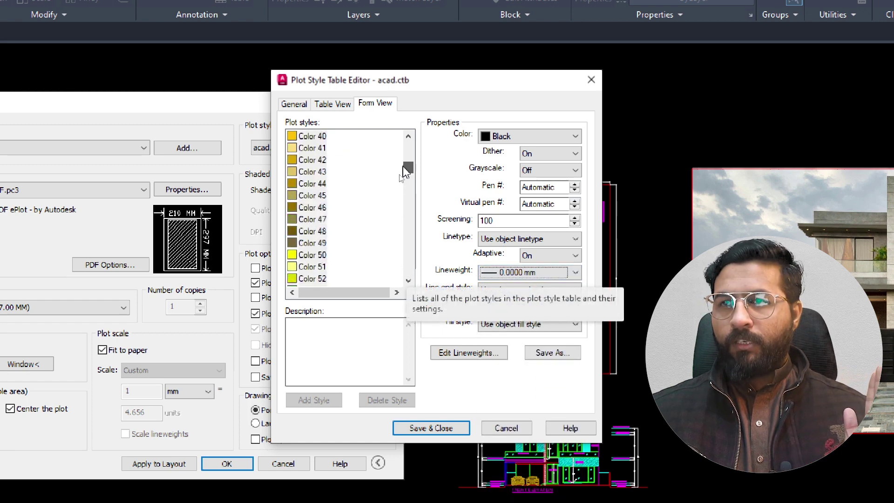
# - Give the Color 42 furniture styles a 0.4000 mm lineweight and object colour, then save the table
pyautogui.click(321, 160)
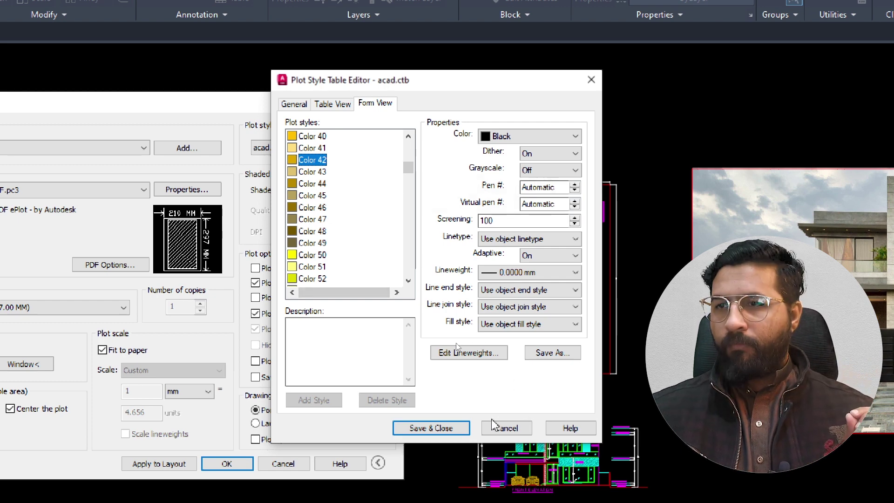
pyautogui.click(552, 275)
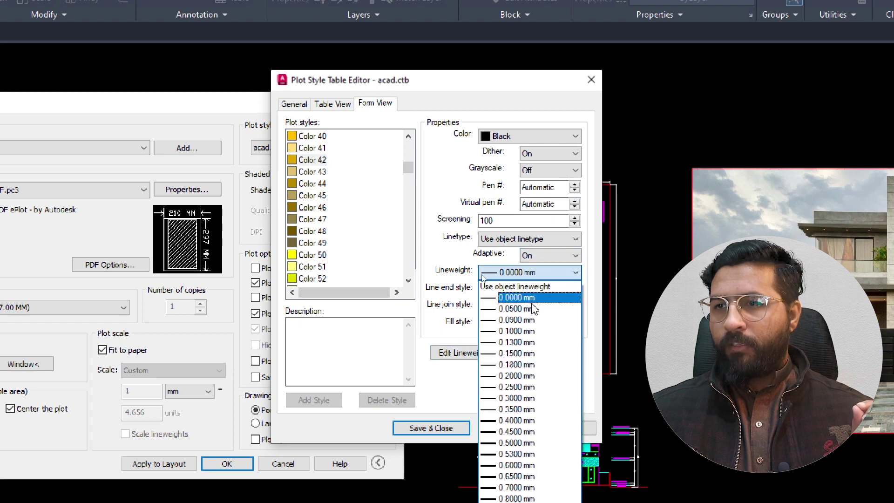
pyautogui.click(517, 420)
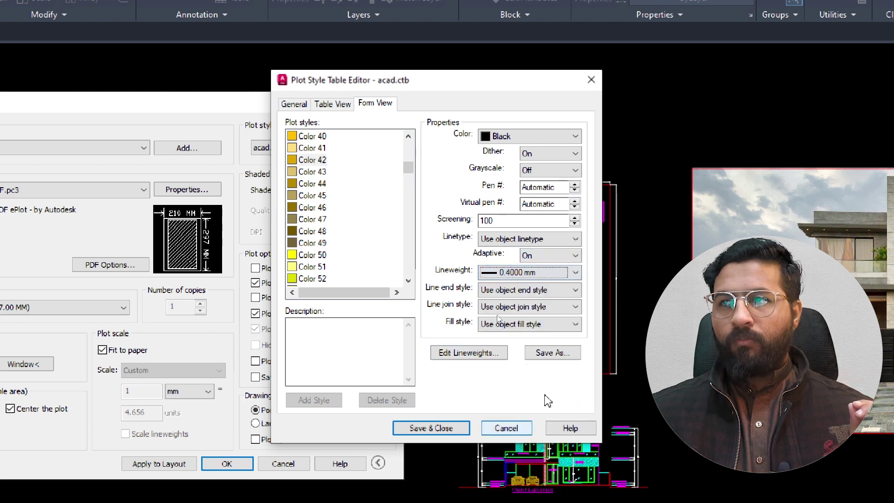
pyautogui.click(554, 136)
pyautogui.click(538, 150)
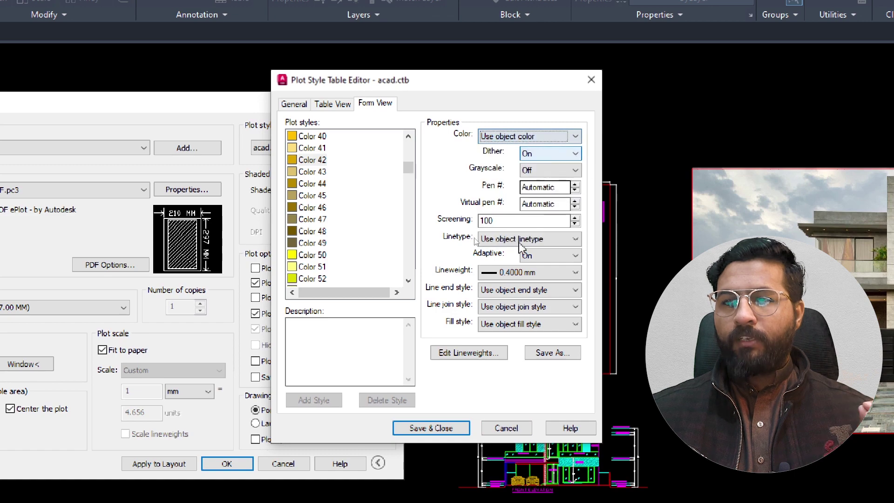
pyautogui.click(430, 428)
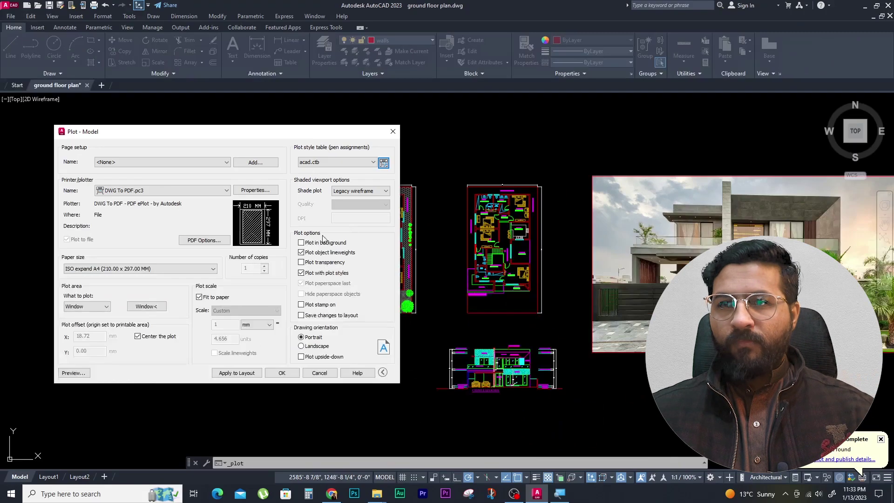
# - Frame the left-hand ground floor plan as the plot window and preview the plot
pyautogui.click(158, 306)
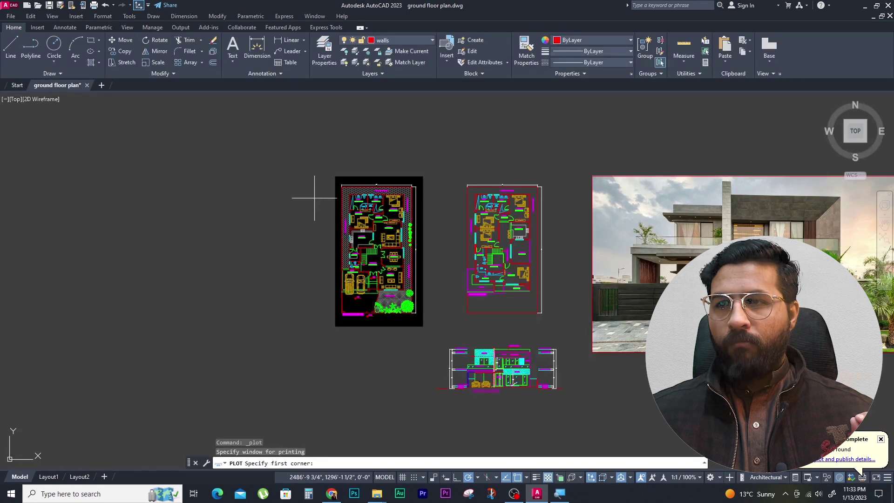
pyautogui.click(336, 178)
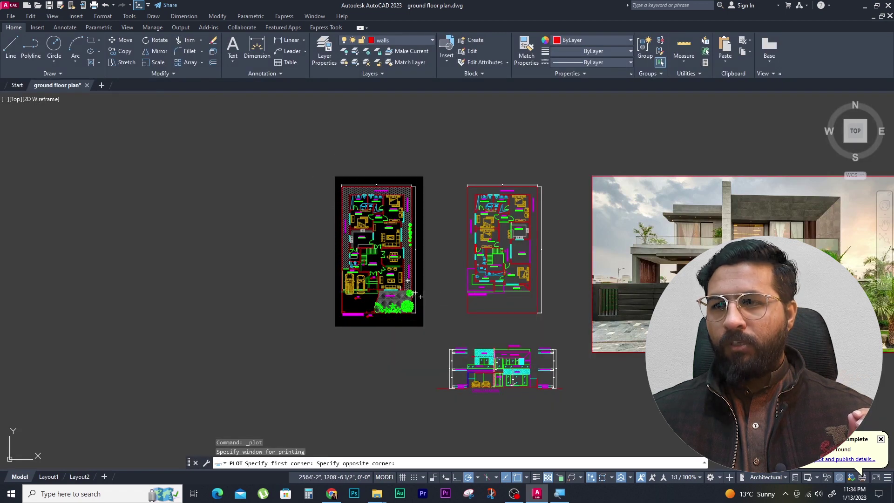
pyautogui.click(415, 297)
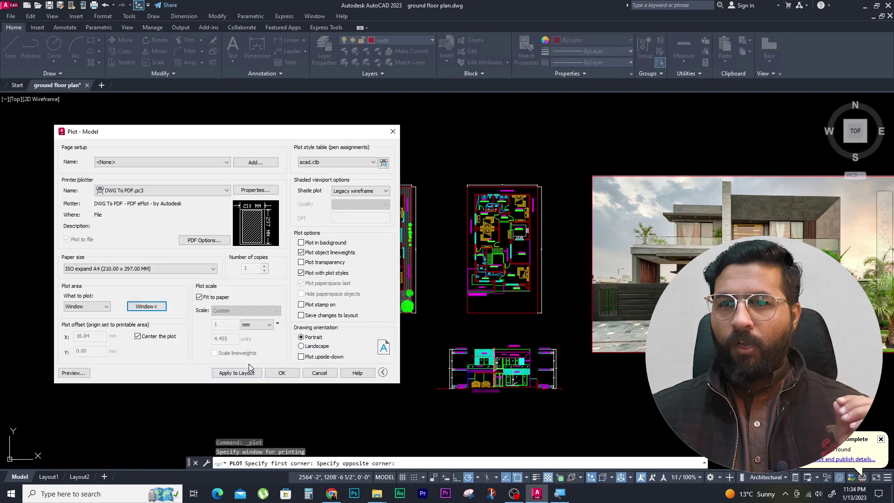
pyautogui.click(74, 373)
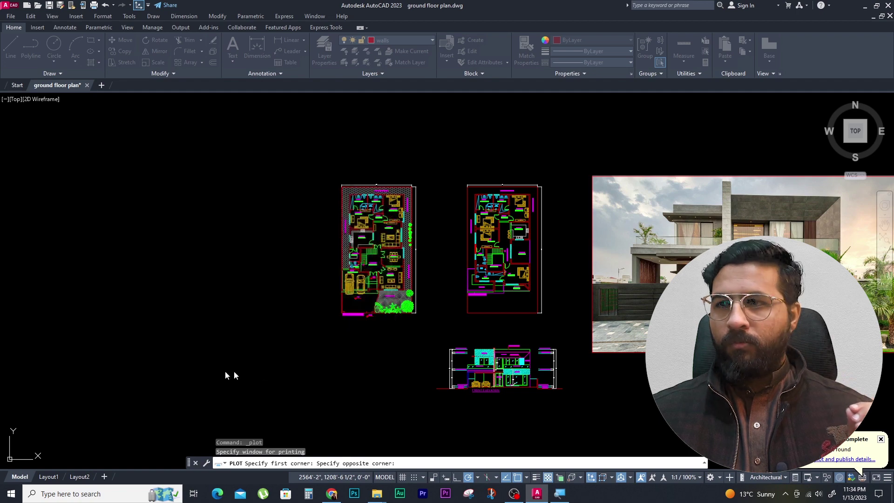
# - Zoom around the preview to check black linework and gold furniture, then close it
pyautogui.scroll(5, 463, 240)
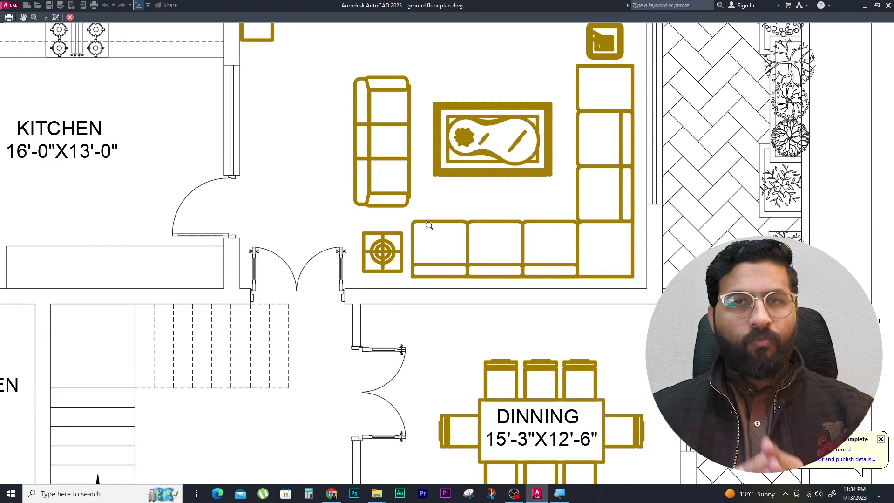
pyautogui.scroll(-5, 430, 226)
pyautogui.scroll(3, 429, 226)
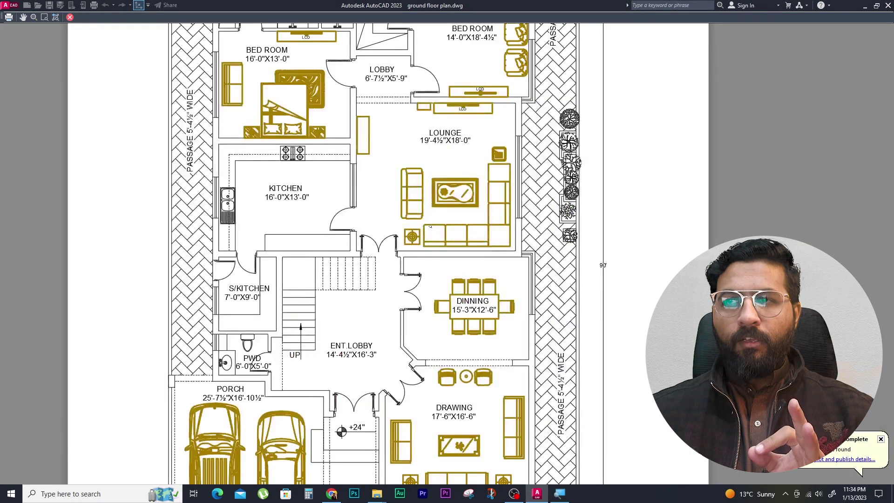
pyautogui.scroll(-2, 430, 226)
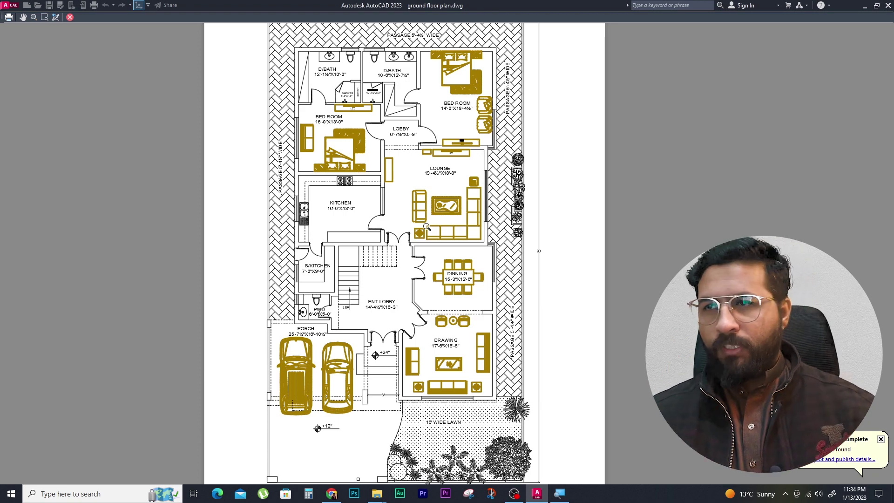
pyautogui.press('Escape')
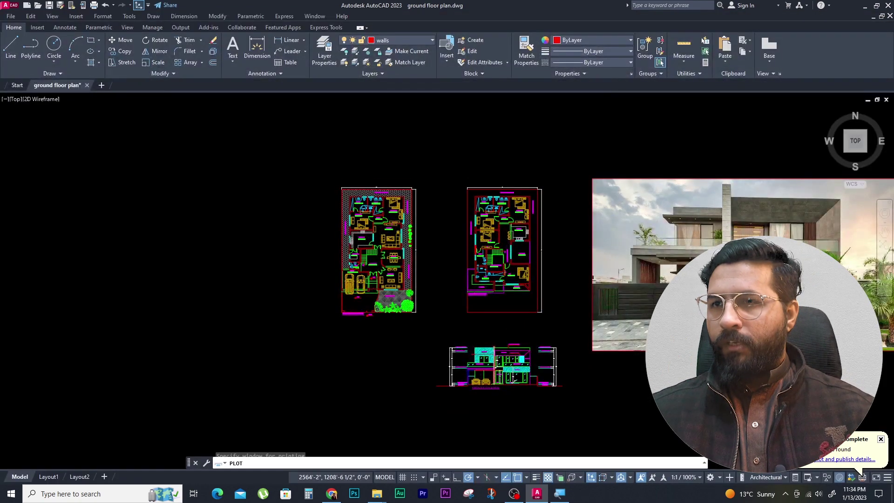
# - Reopen the Plot dialog with Ctrl+P and open acad.ctb for editing again
pyautogui.press('Escape')
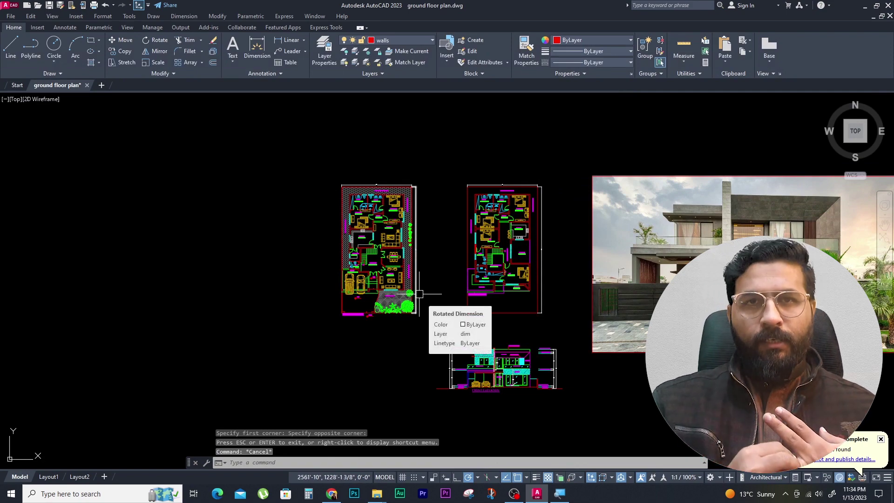
pyautogui.hotkey('ctrl', 'p')
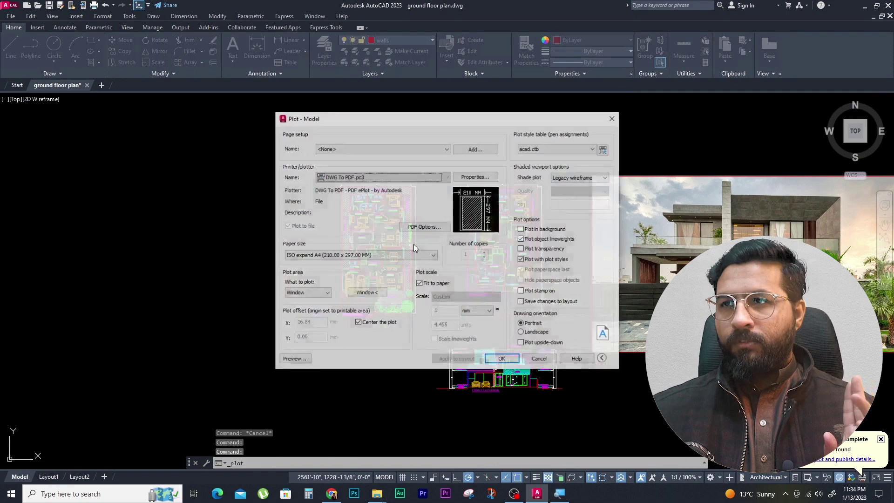
pyautogui.click(589, 150)
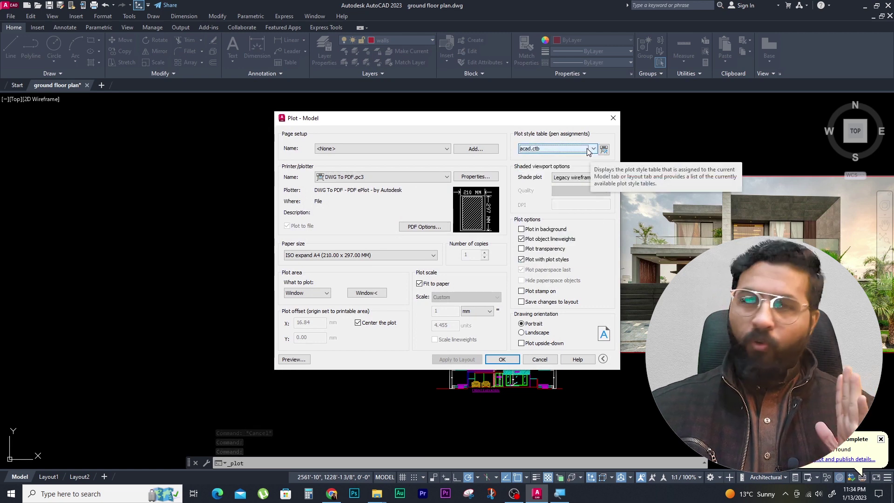
pyautogui.click(603, 149)
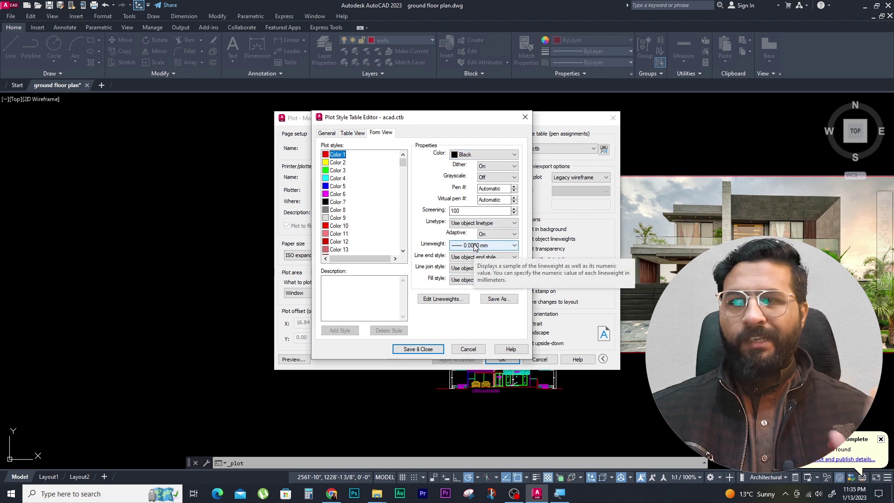
# - Save the edited plot style table as furniture.ctb
pyautogui.click(499, 301)
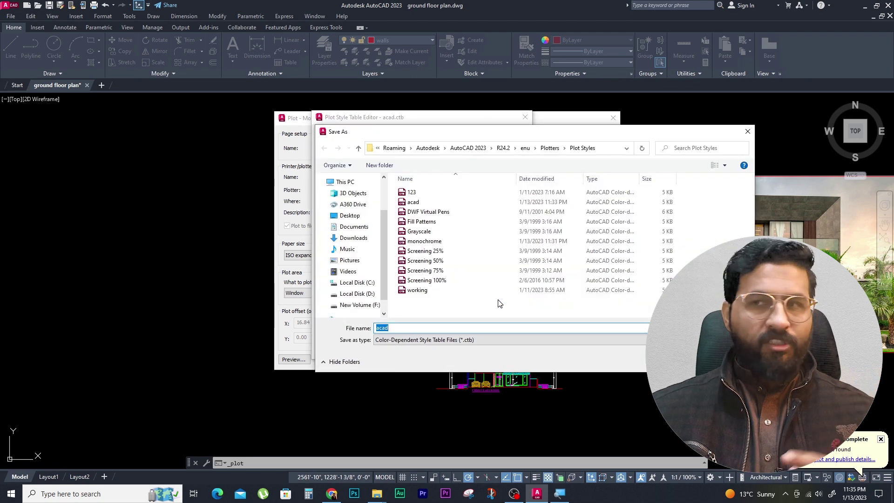
pyautogui.write('fu')
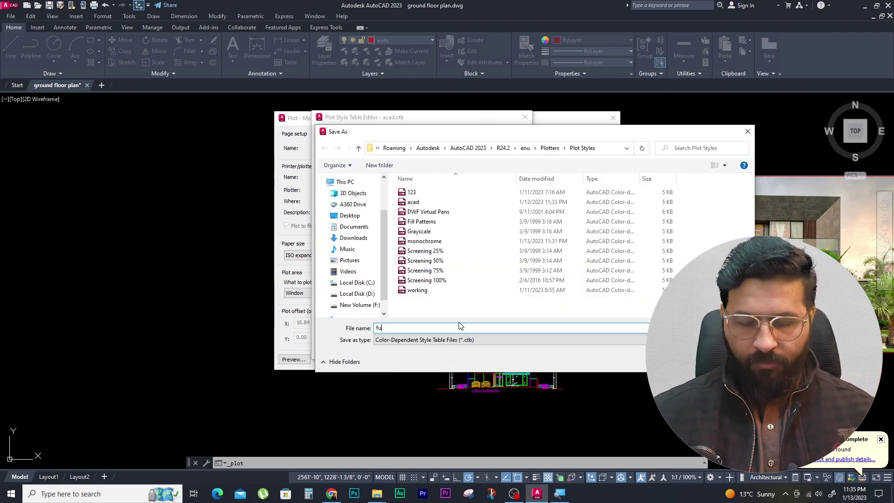
pyautogui.write('rnit')
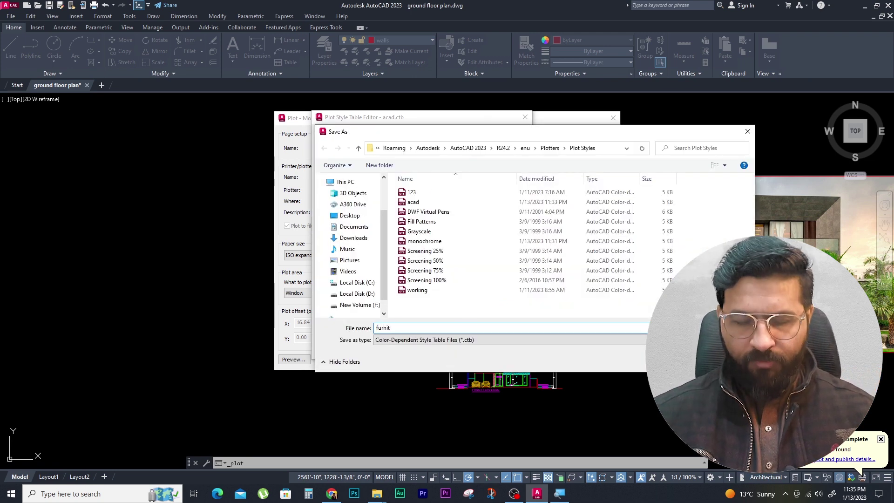
pyautogui.write('ure')
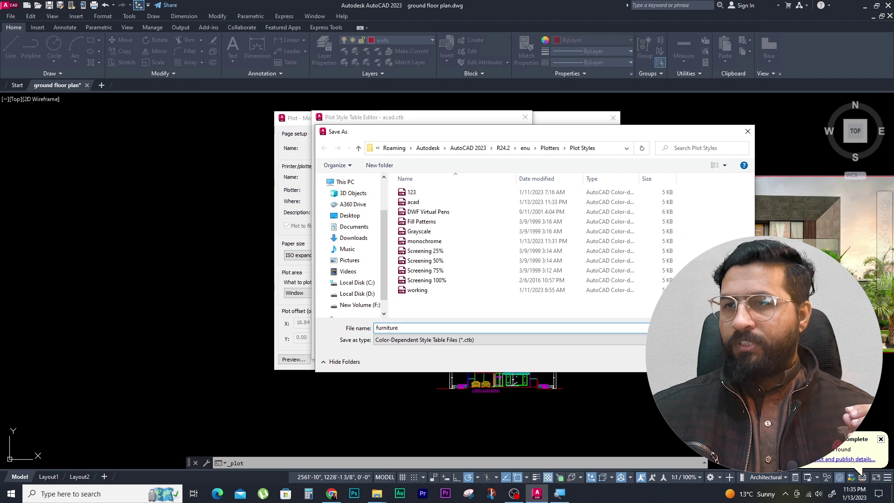
pyautogui.press('Return')
# - Close the style editor and assign furniture.ctb to all layouts
pyautogui.click(435, 349)
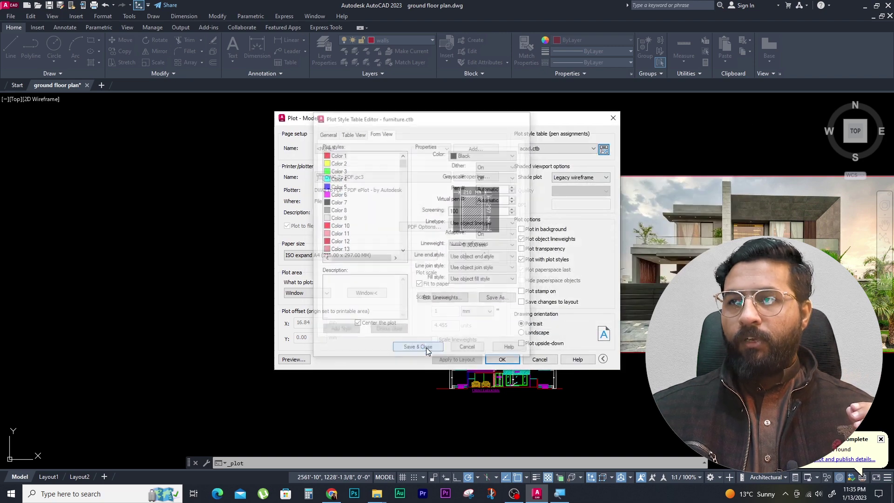
pyautogui.click(585, 149)
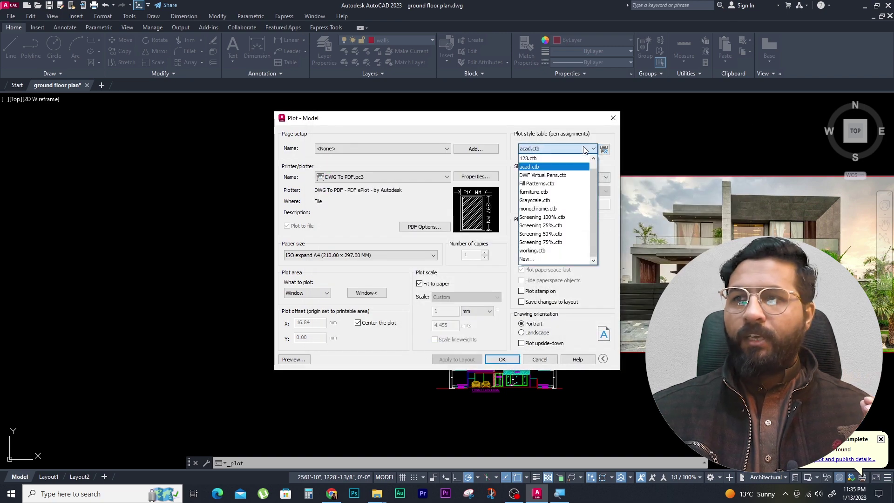
pyautogui.click(550, 192)
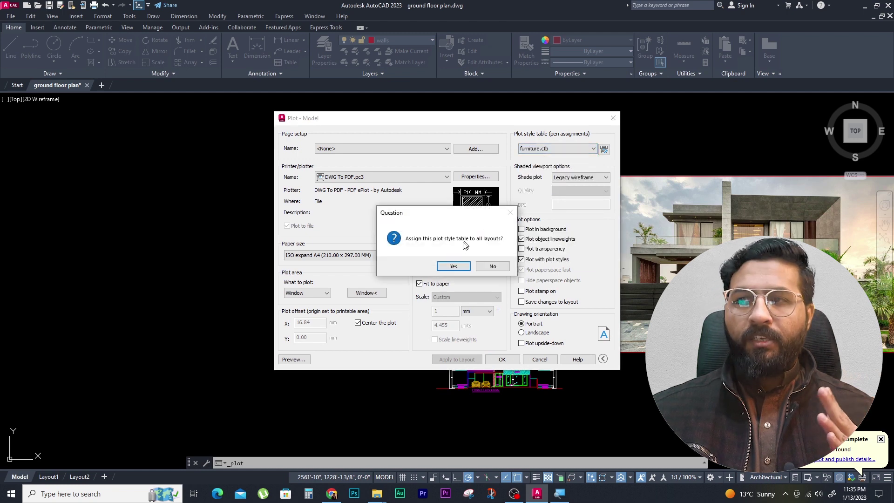
pyautogui.click(452, 267)
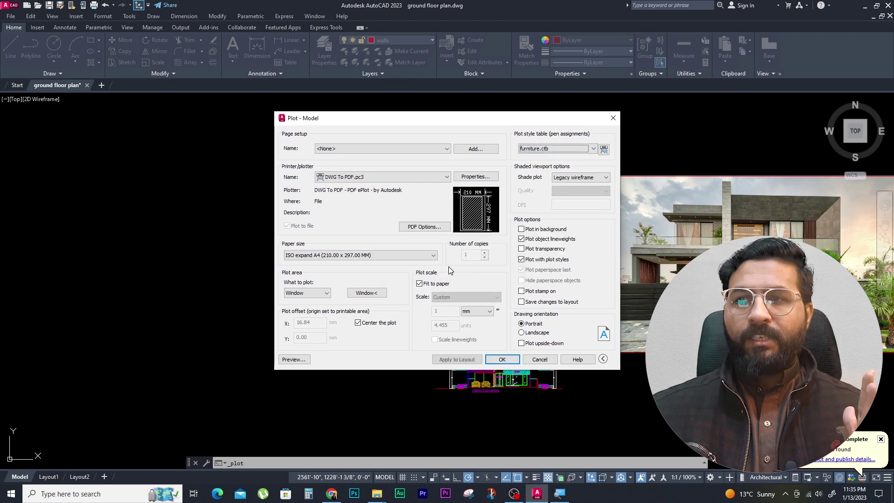
# - Window the right-hand floor plan as the plot area and apply the settings to the layout
pyautogui.click(367, 293)
pyautogui.click(457, 175)
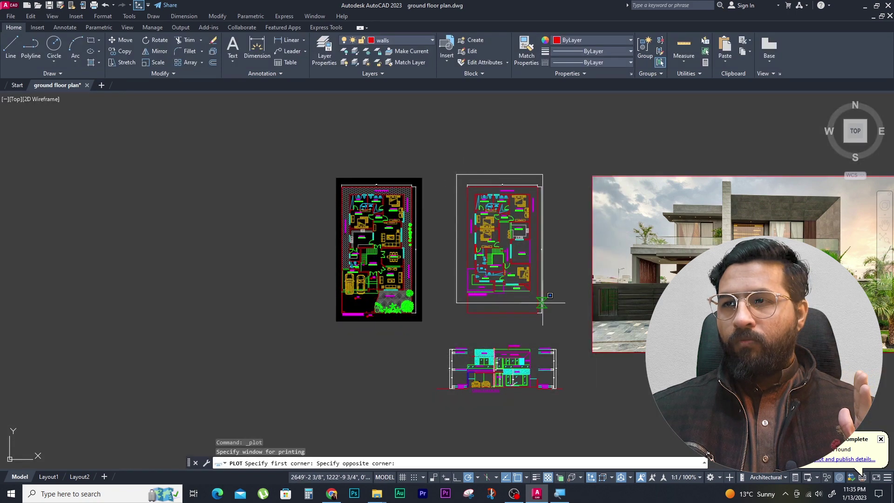
pyautogui.click(554, 319)
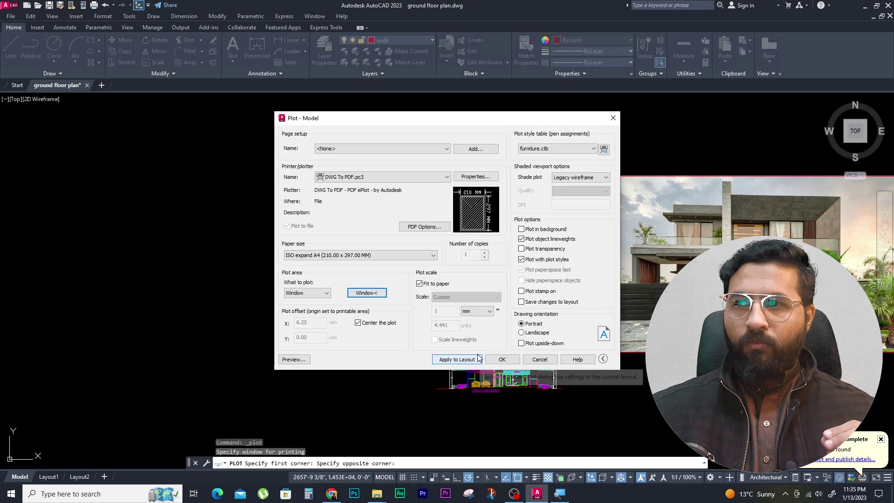
pyautogui.click(467, 359)
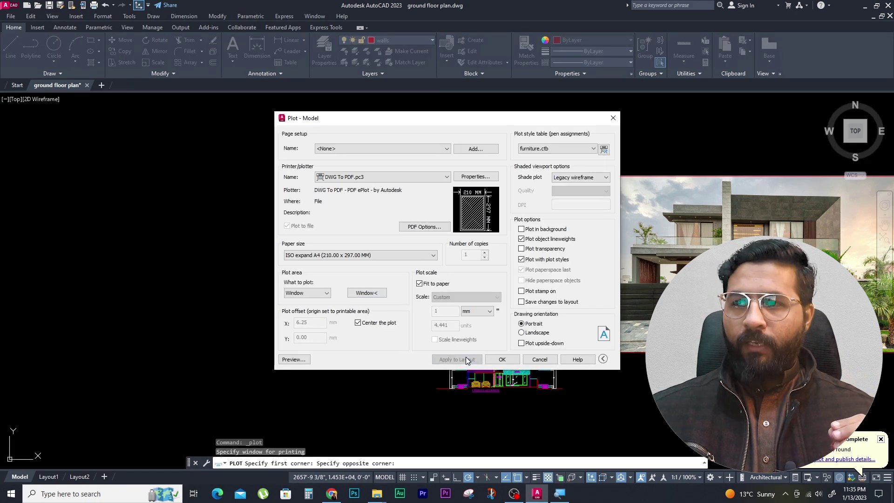
pyautogui.click(308, 360)
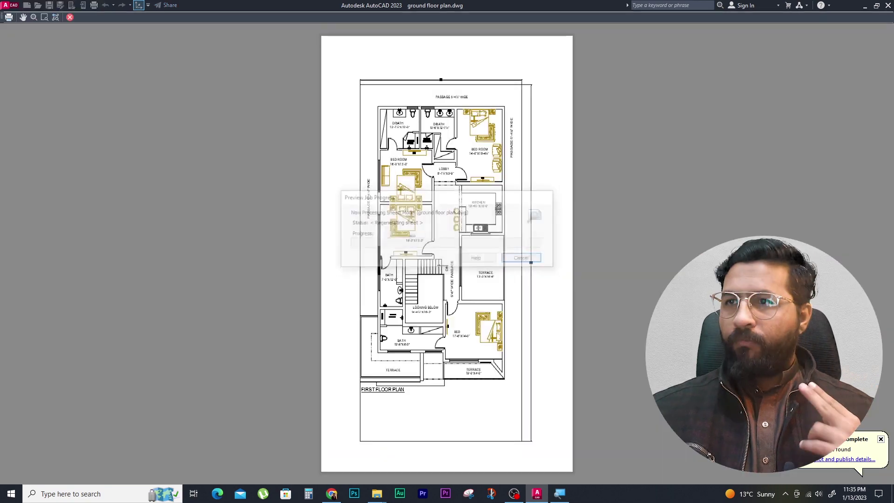
pyautogui.scroll(3, 448, 216)
pyautogui.scroll(2, 419, 215)
pyautogui.scroll(-2, 343, 199)
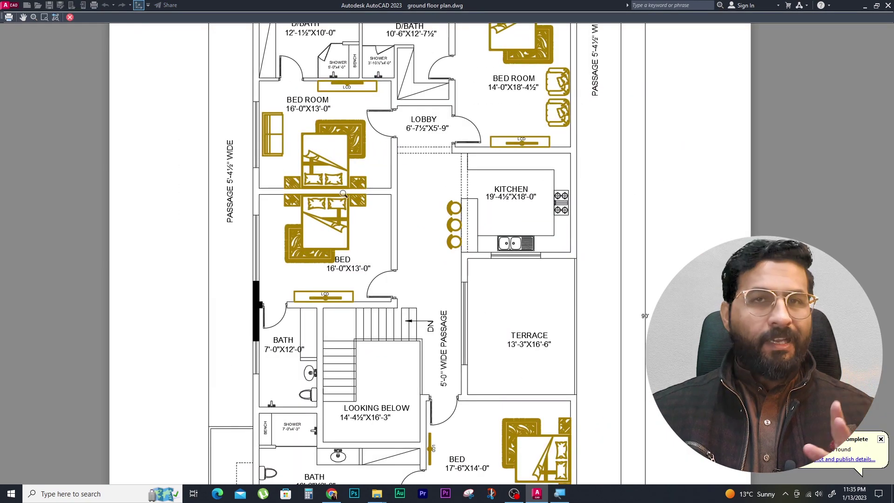
pyautogui.rightClick(344, 192)
pyautogui.click(361, 201)
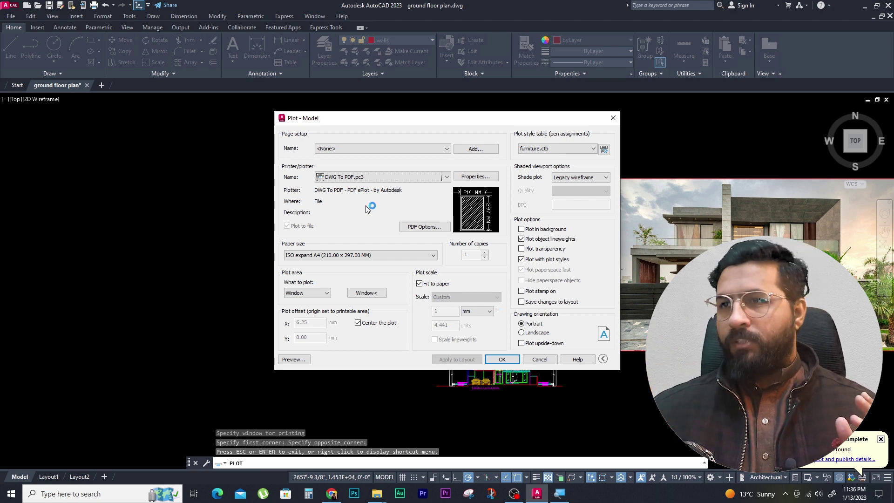
# - Close the Plot dialog and open the Plot Styles folder
pyautogui.click(613, 120)
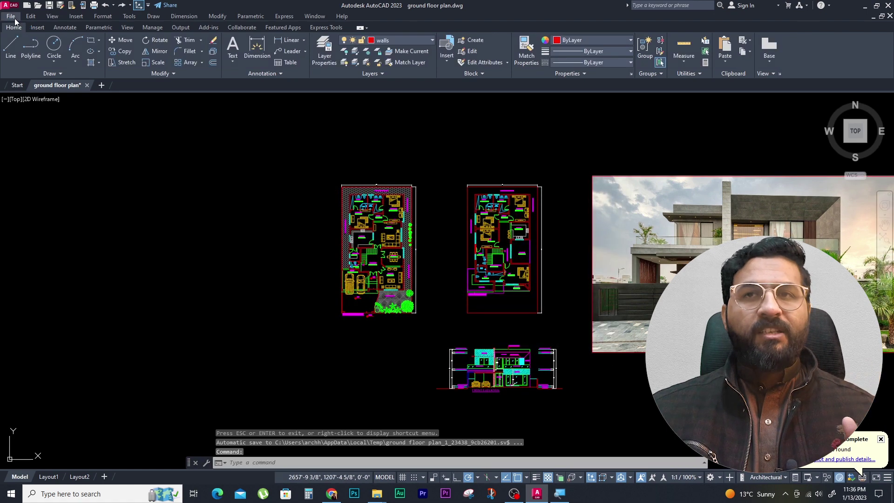
pyautogui.click(12, 17)
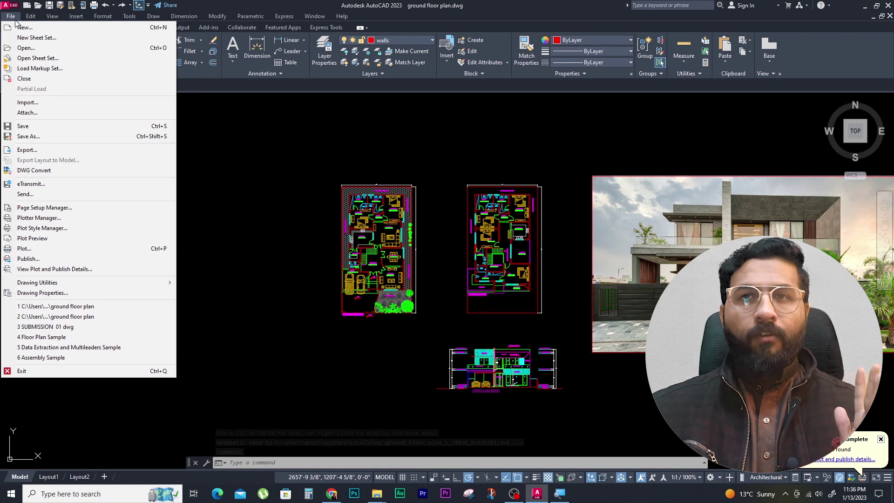
pyautogui.click(73, 227)
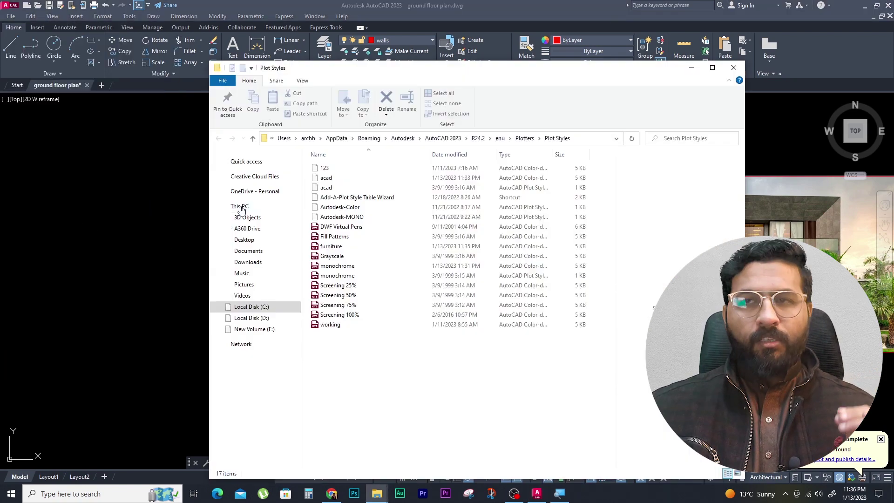
# - Copy the furniture.ctb file and reveal the Windows desktop
pyautogui.click(338, 247)
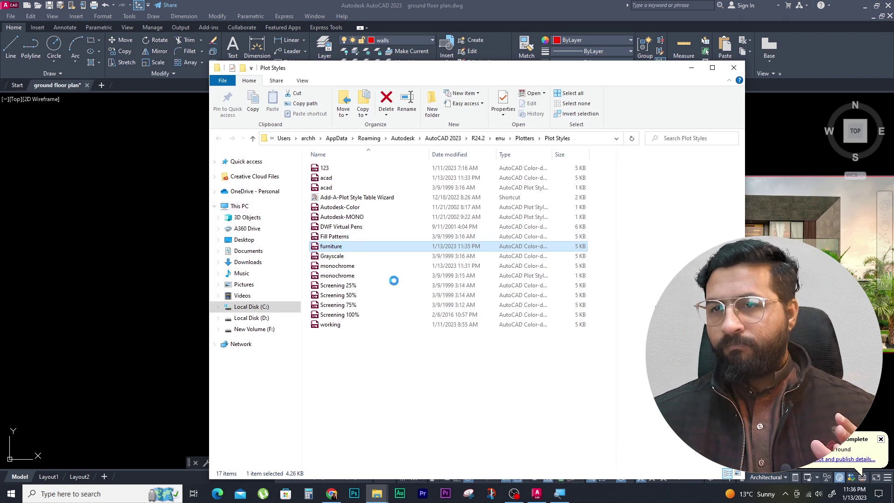
pyautogui.rightClick(345, 245)
pyautogui.click(374, 405)
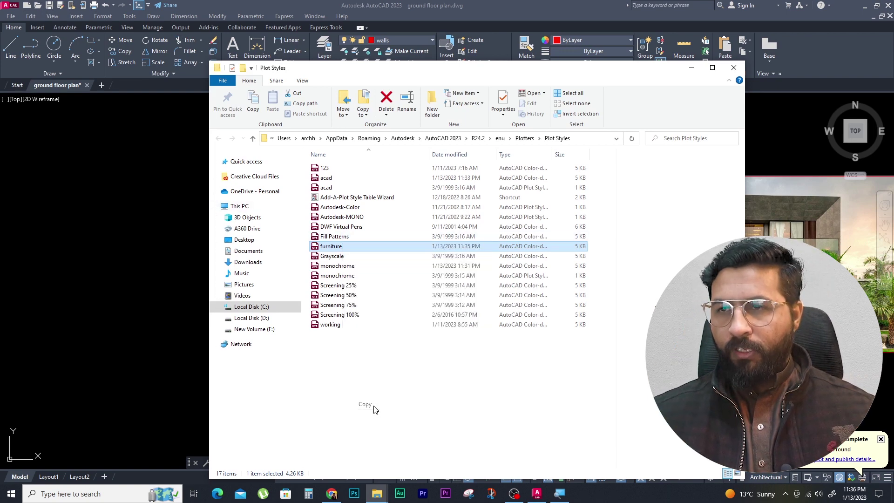
pyautogui.press('super+d')
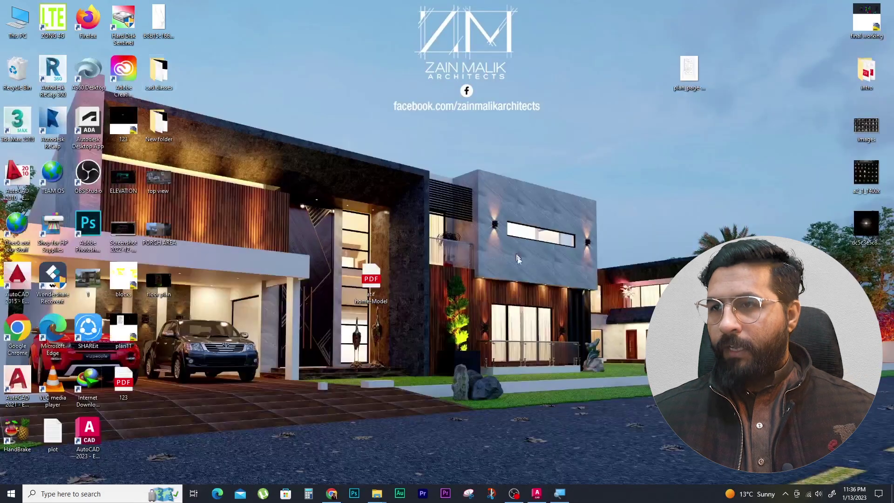
# - Paste a copy of the furniture.ctb plot style onto the desktop
pyautogui.rightClick(515, 248)
pyautogui.click(544, 289)
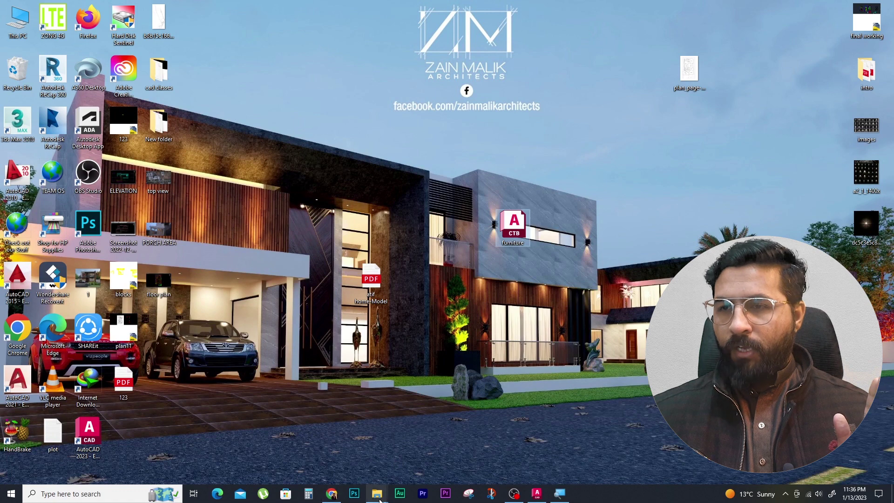
pyautogui.click(542, 491)
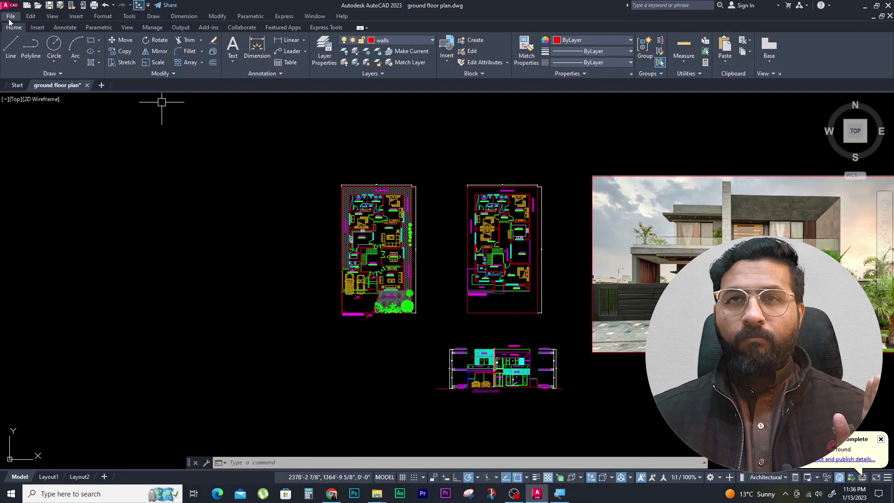
# - Delete furniture.ctb from the Plot Styles folder, reached via Plot Style Manager, and close the folder
pyautogui.click(10, 18)
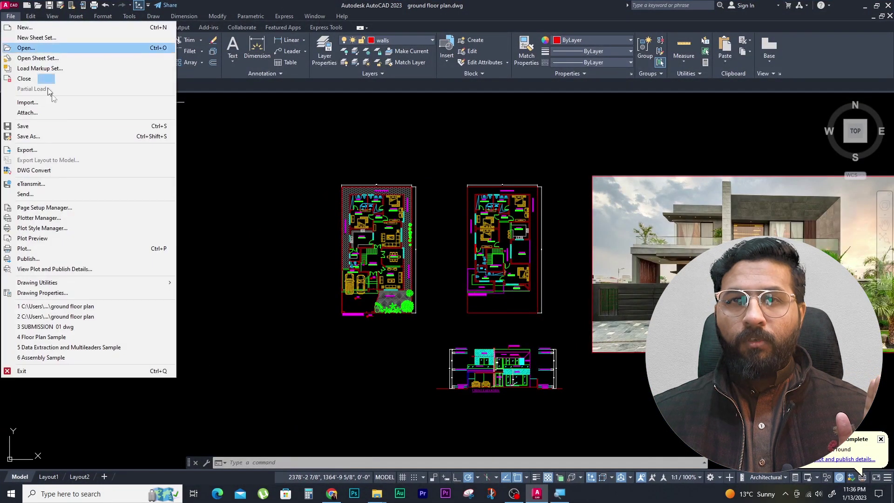
pyautogui.click(57, 228)
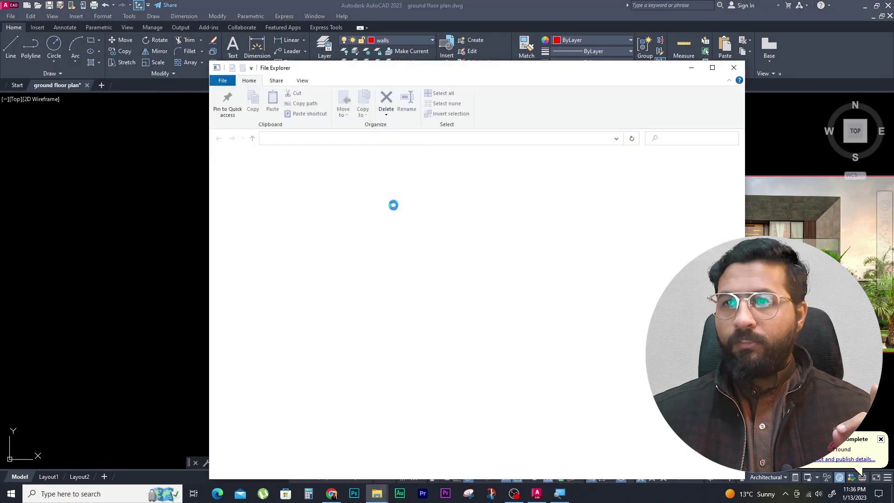
pyautogui.click(337, 249)
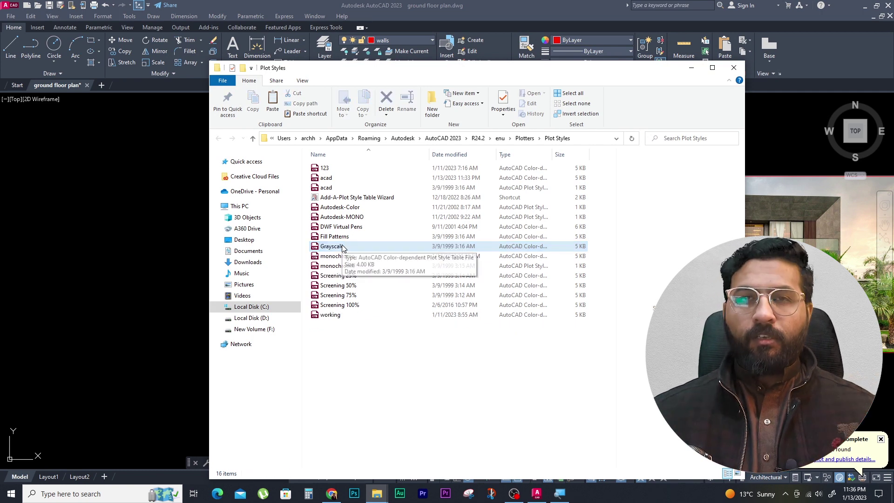
pyautogui.press('Delete')
pyautogui.click(735, 68)
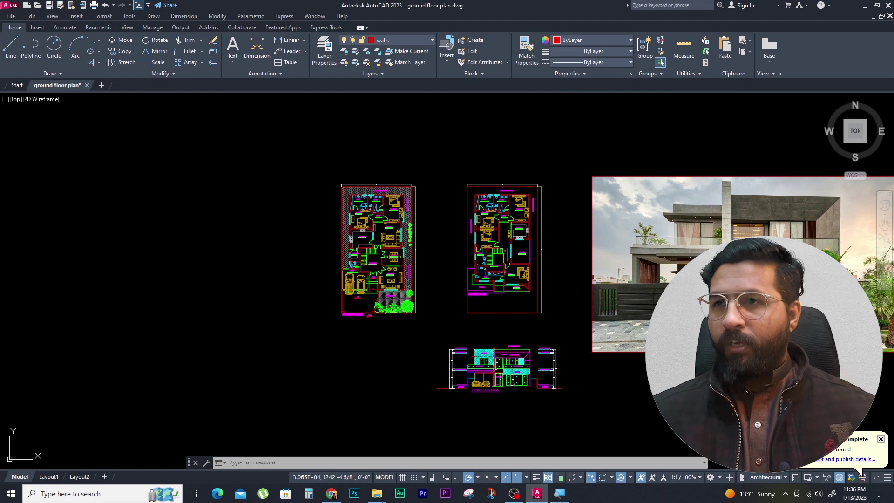
# - Set up a plot using furniture.ctb for all layouts, with a window framing the ground floor plan
pyautogui.hotkey('ctrl', 'p')
pyautogui.click(564, 148)
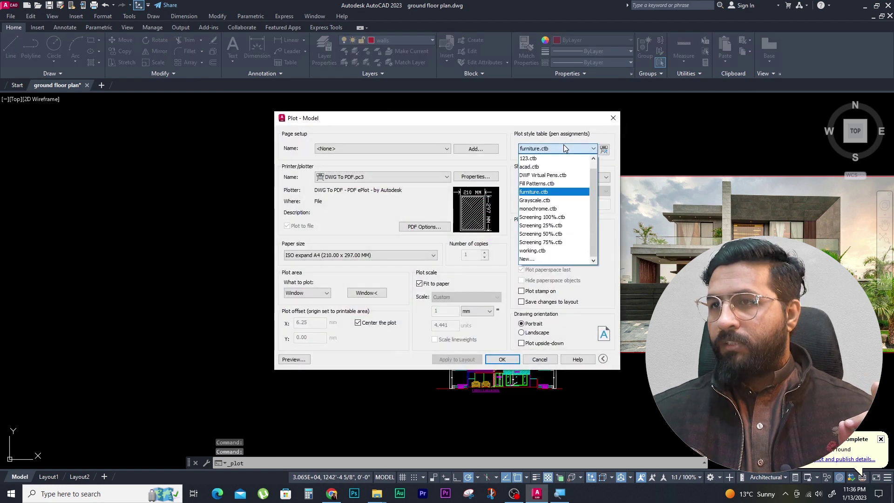
pyautogui.click(558, 192)
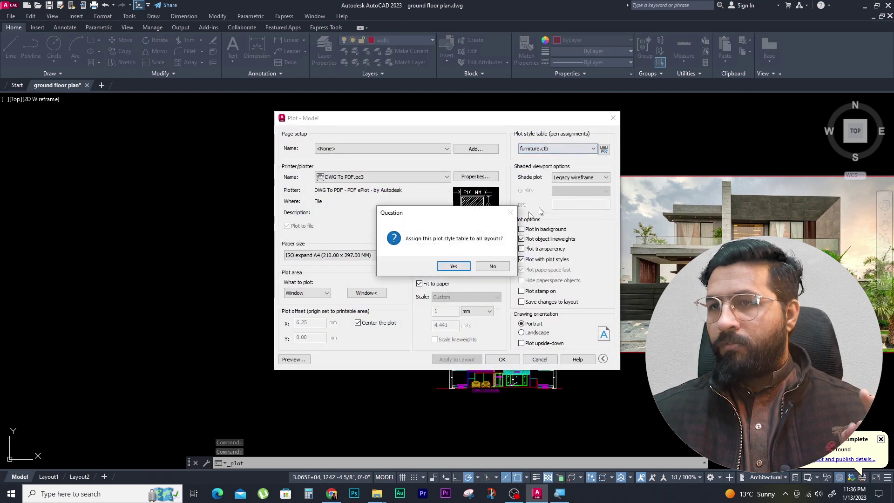
pyautogui.click(455, 267)
pyautogui.click(368, 293)
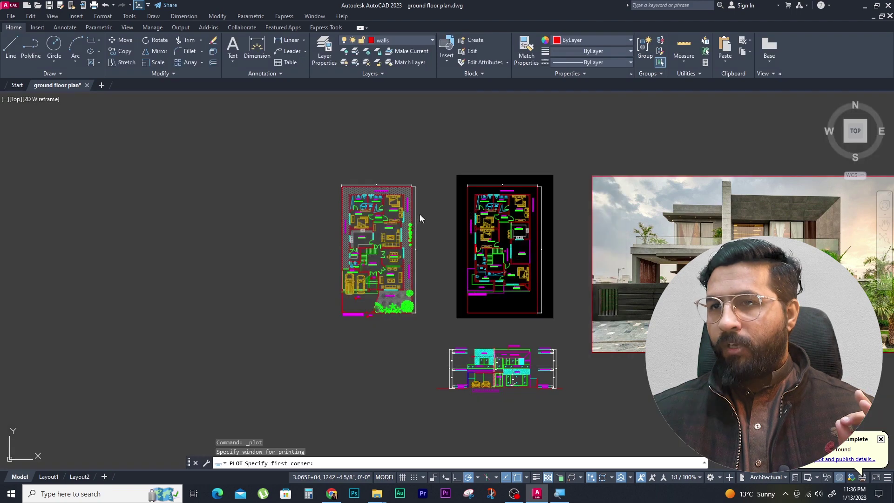
pyautogui.click(420, 305)
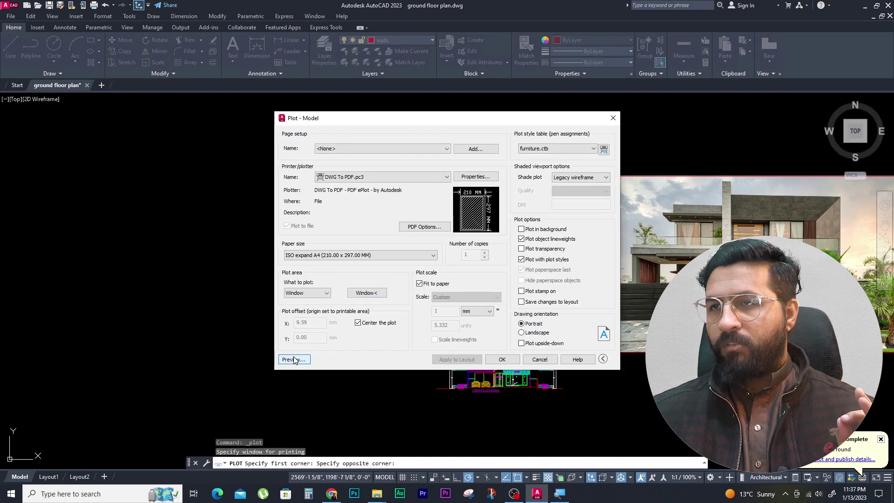
# - Preview the plot, zooming in and out, then close the preview
pyautogui.click(294, 360)
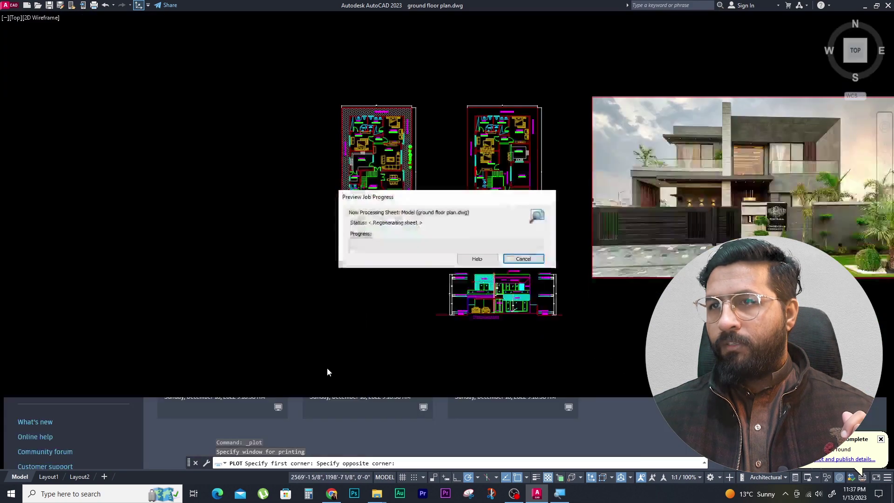
pyautogui.scroll(5, 383, 285)
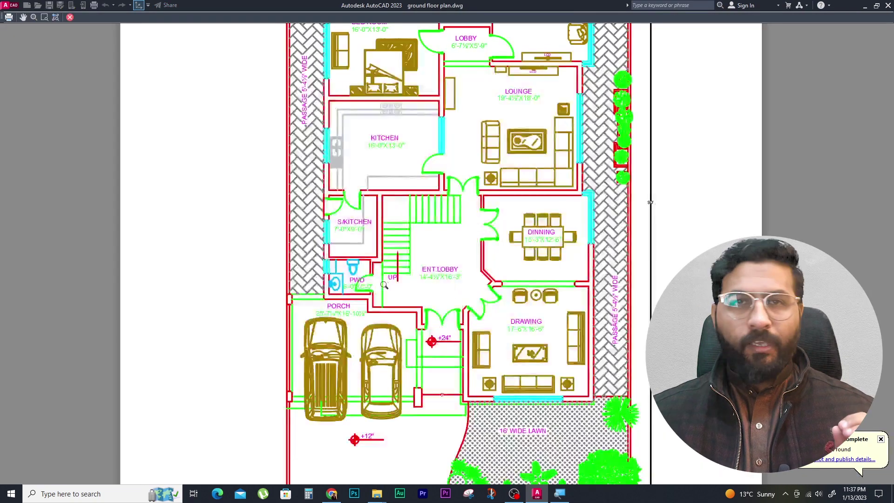
pyautogui.scroll(-4, 383, 285)
pyautogui.scroll(1, 383, 285)
pyautogui.press('Escape')
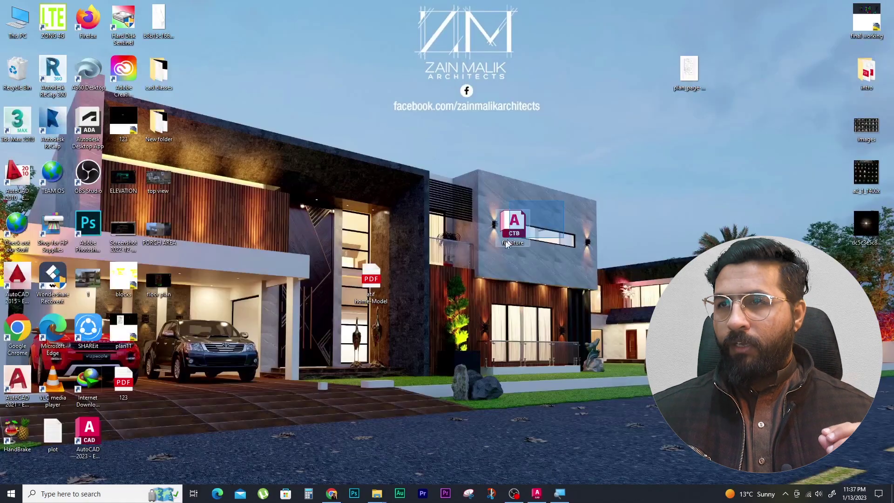
# - Copy the desktop furniture.ctb back into the Plot Styles folder, restoring it to 17 items
pyautogui.rightClick(512, 232)
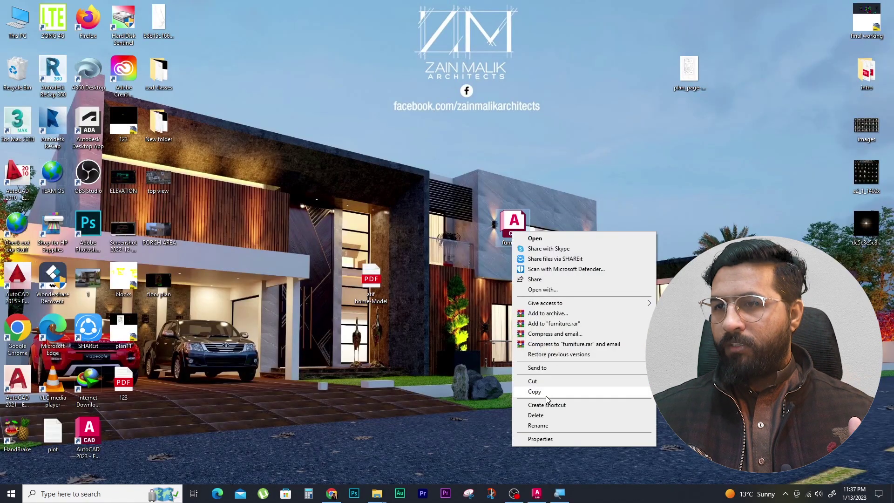
pyautogui.click(533, 494)
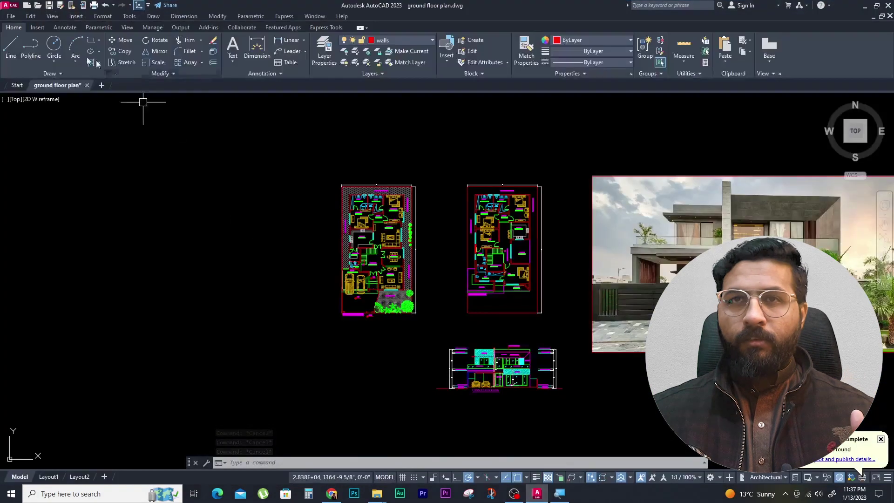
pyautogui.click(15, 18)
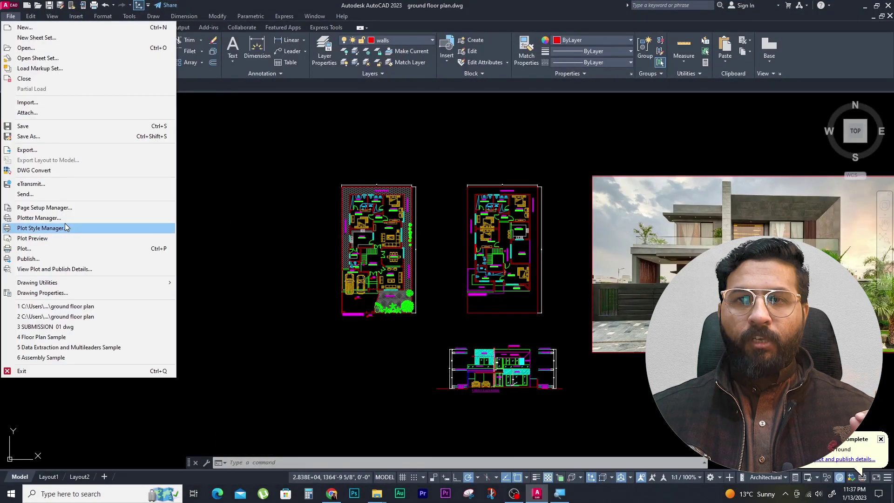
pyautogui.click(60, 231)
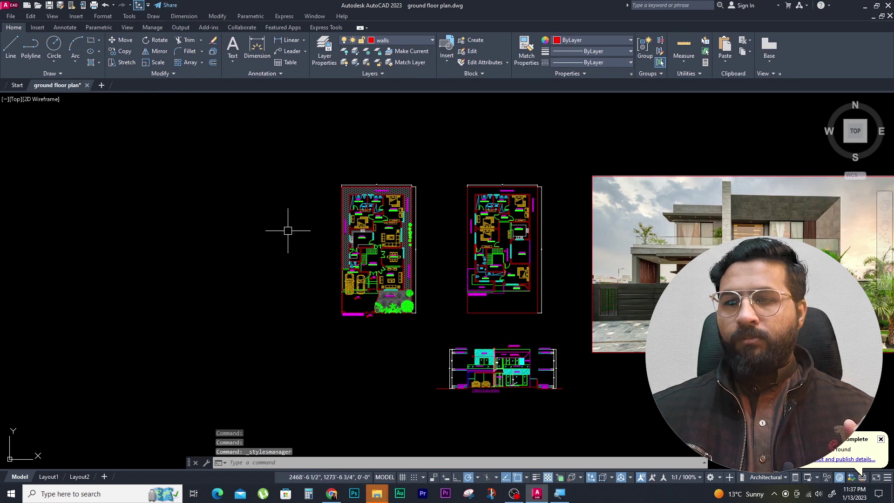
pyautogui.moveTo(376, 494)
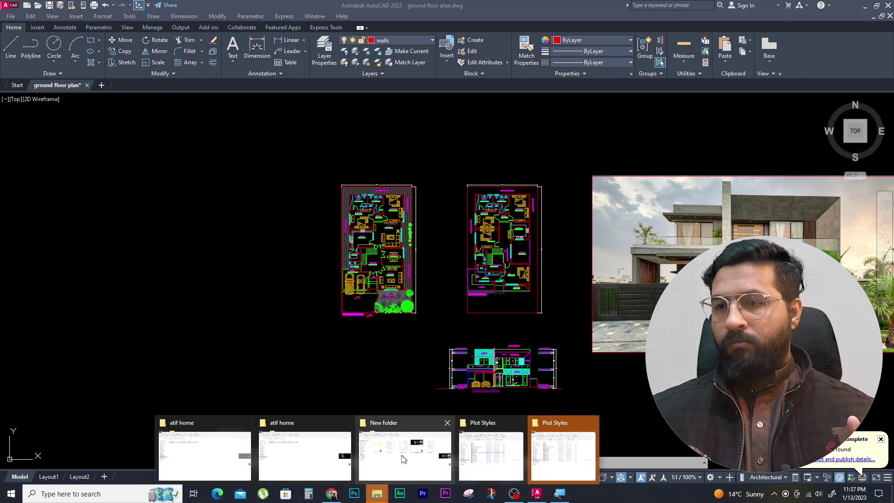
pyautogui.click(405, 454)
pyautogui.rightClick(461, 361)
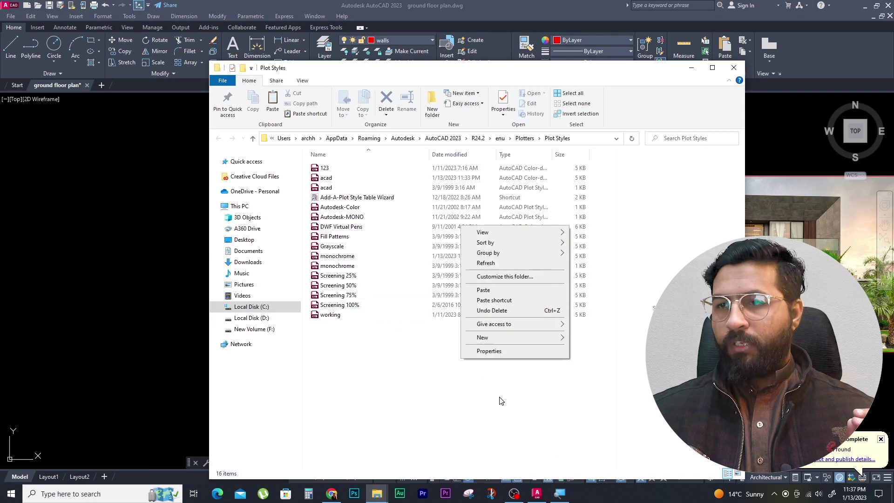
pyautogui.click(493, 291)
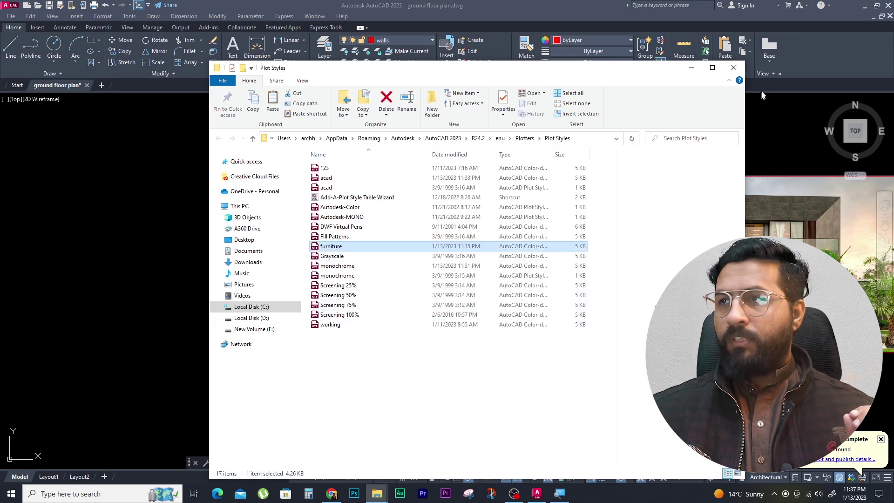
pyautogui.click(735, 69)
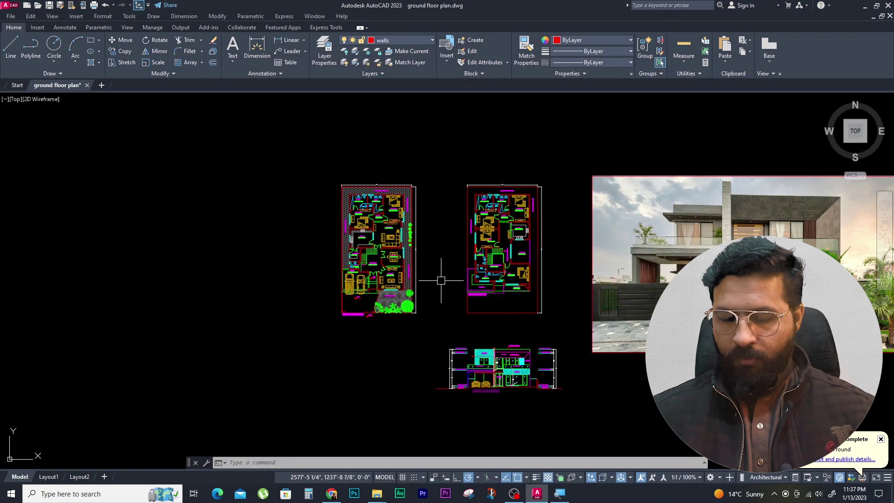
# - Start a new plot with furniture.ctb as the plot style table for all layouts
pyautogui.hotkey('ctrl', 'p')
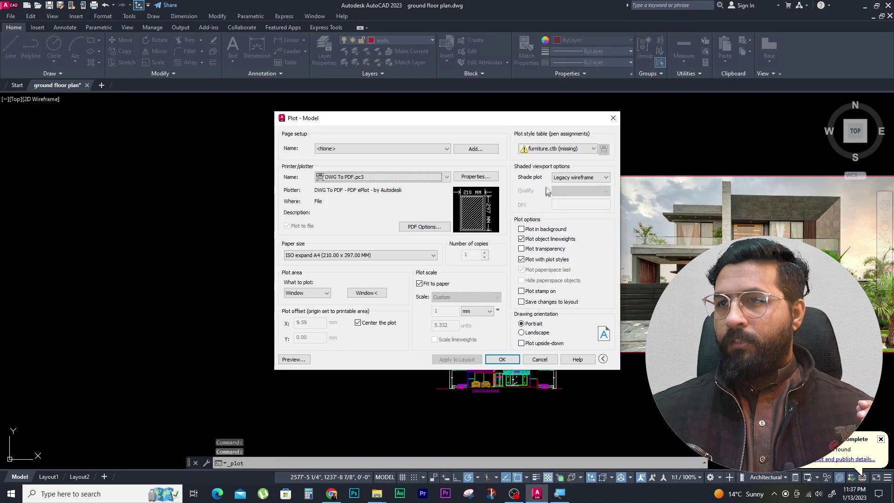
pyautogui.click(578, 152)
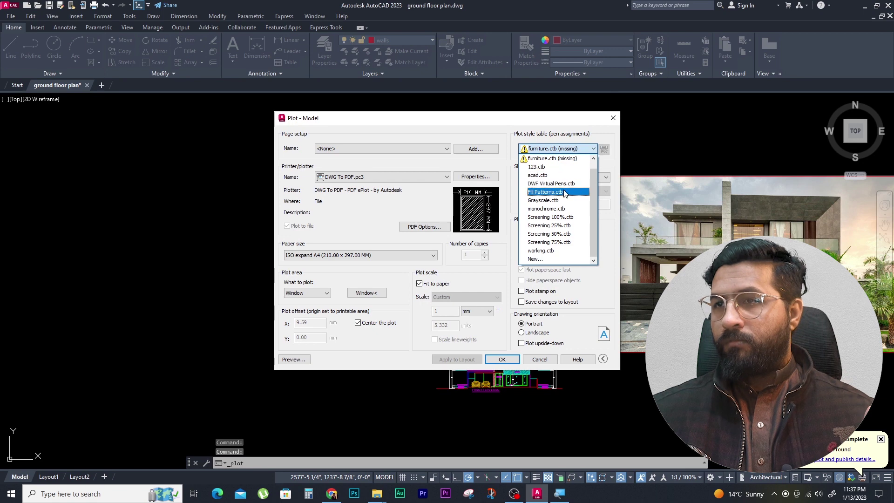
pyautogui.scroll(1, 571, 181)
pyautogui.click(564, 168)
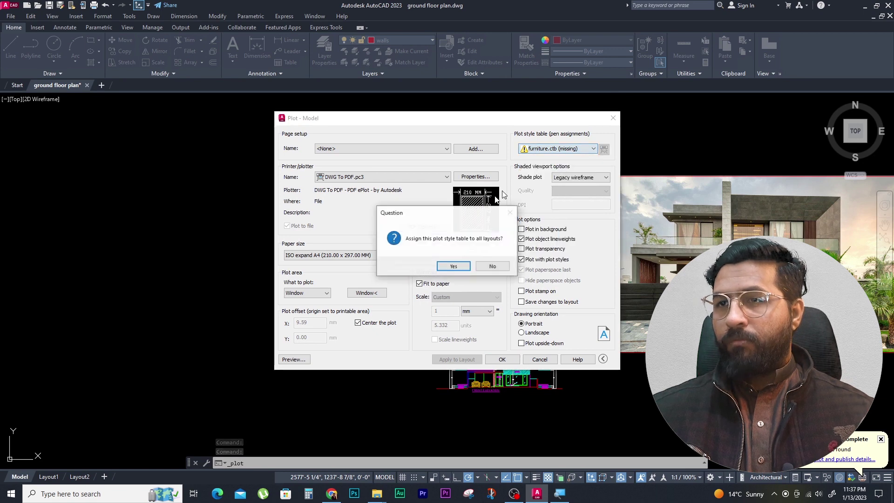
pyautogui.click(455, 266)
# - Keep the plot area, then preview the plan in black linework with gold furniture
pyautogui.click(367, 293)
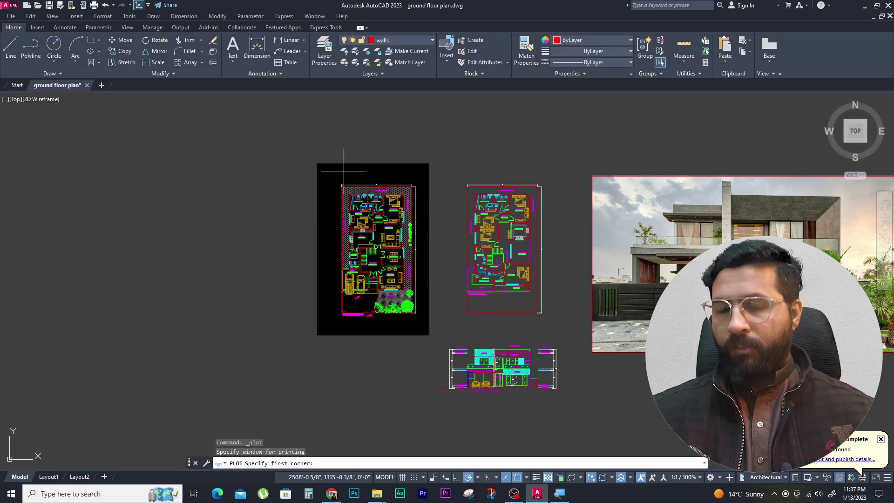
pyautogui.press('Escape')
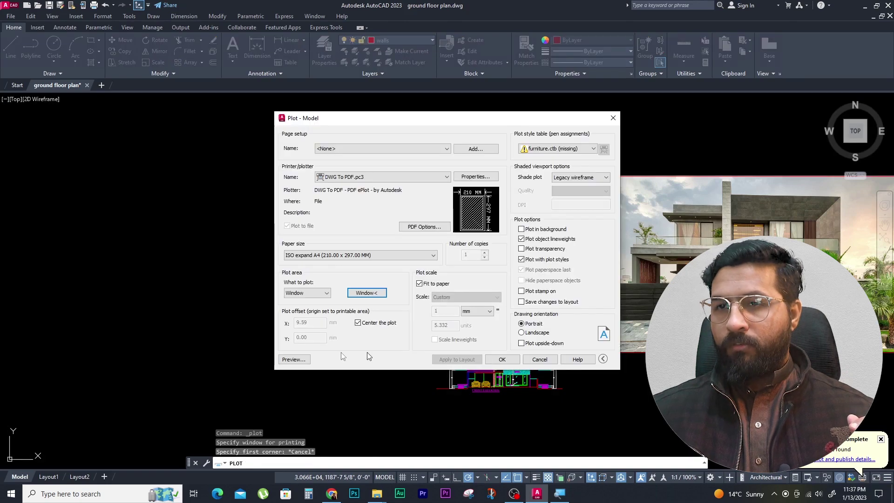
pyautogui.click(296, 363)
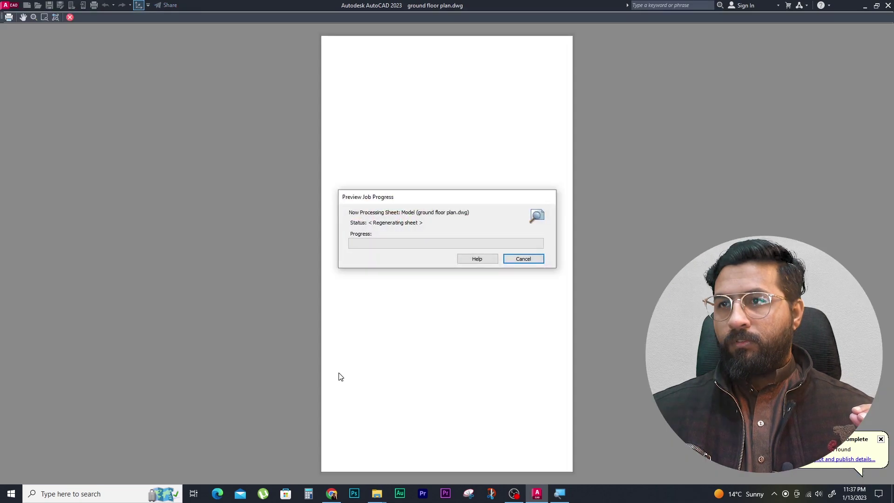
pyautogui.scroll(5, 480, 212)
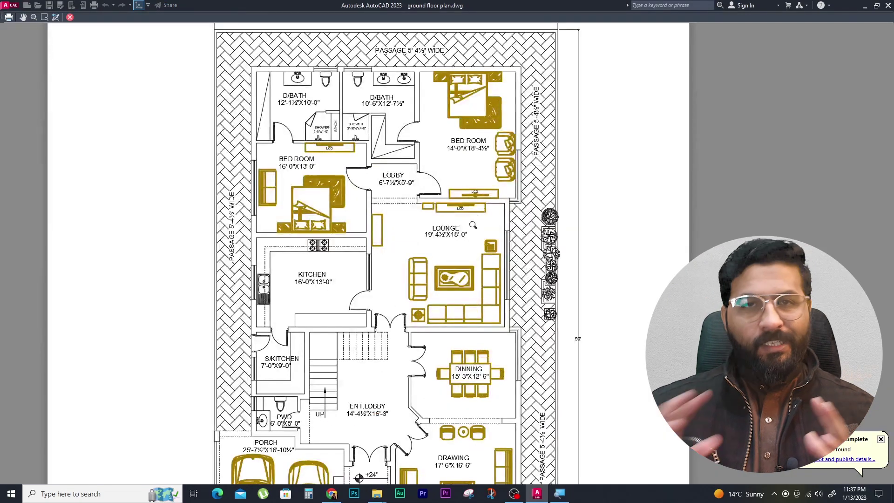